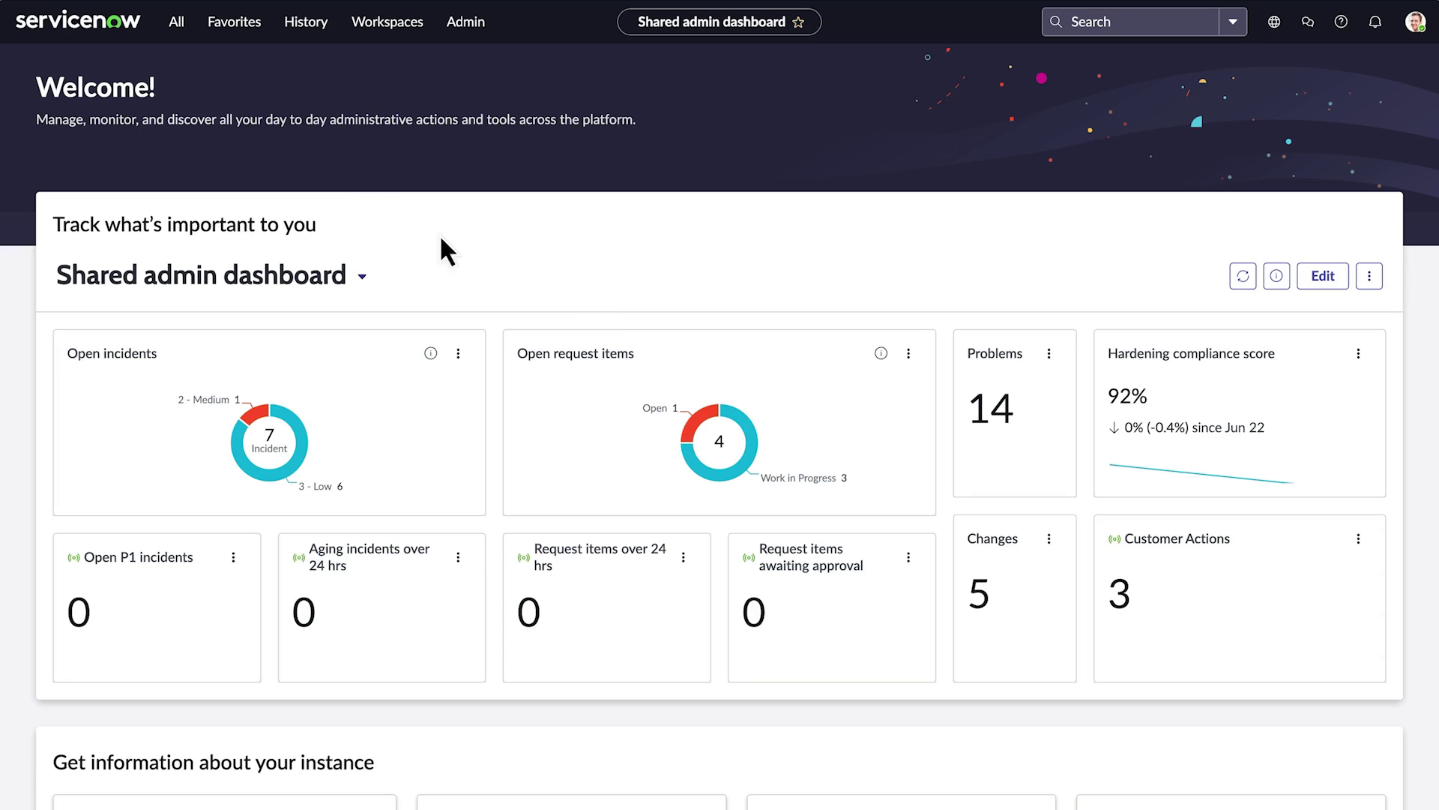
Go to the Platform Analytics Data Visualizations library and start a new visualization
click(177, 24)
text(library)
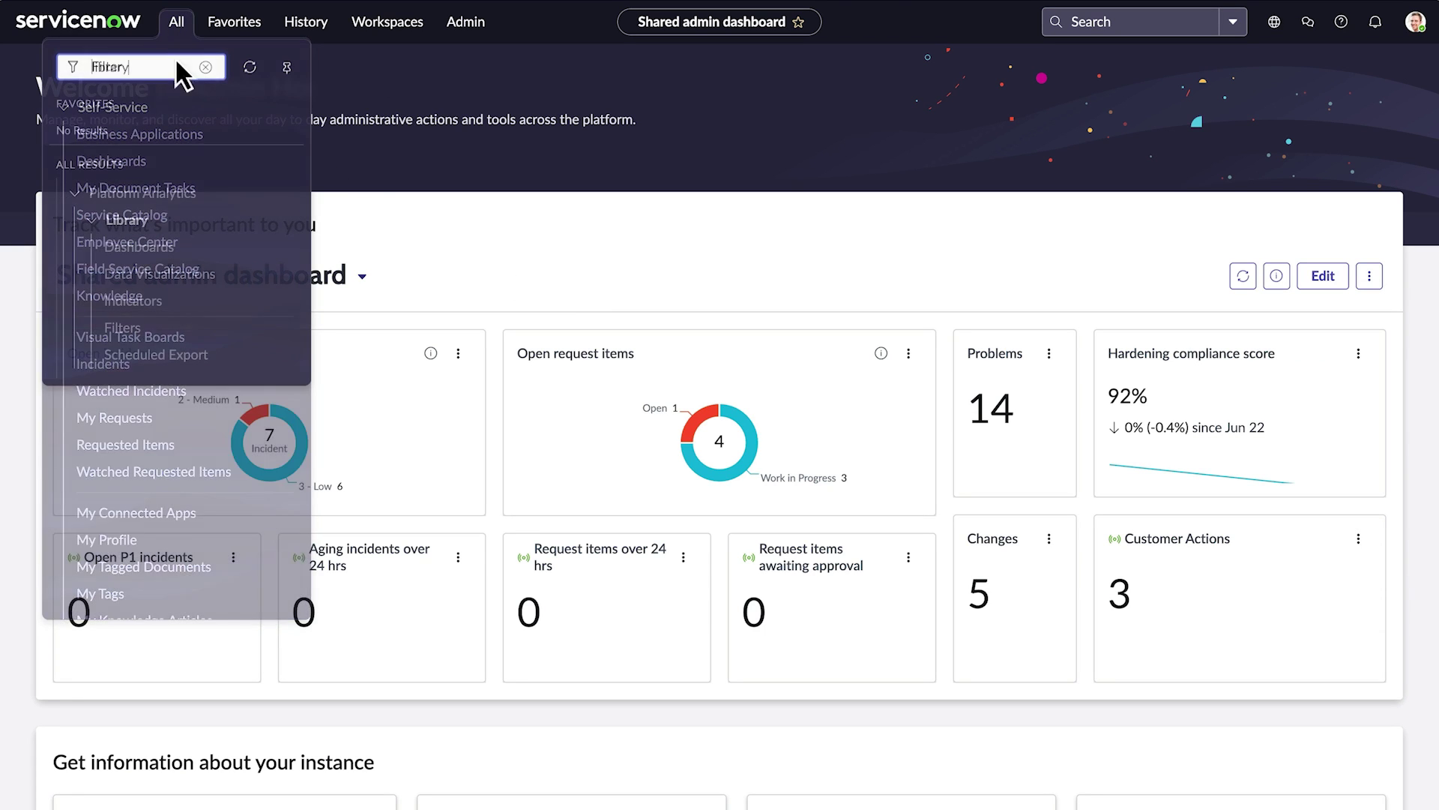
click(174, 274)
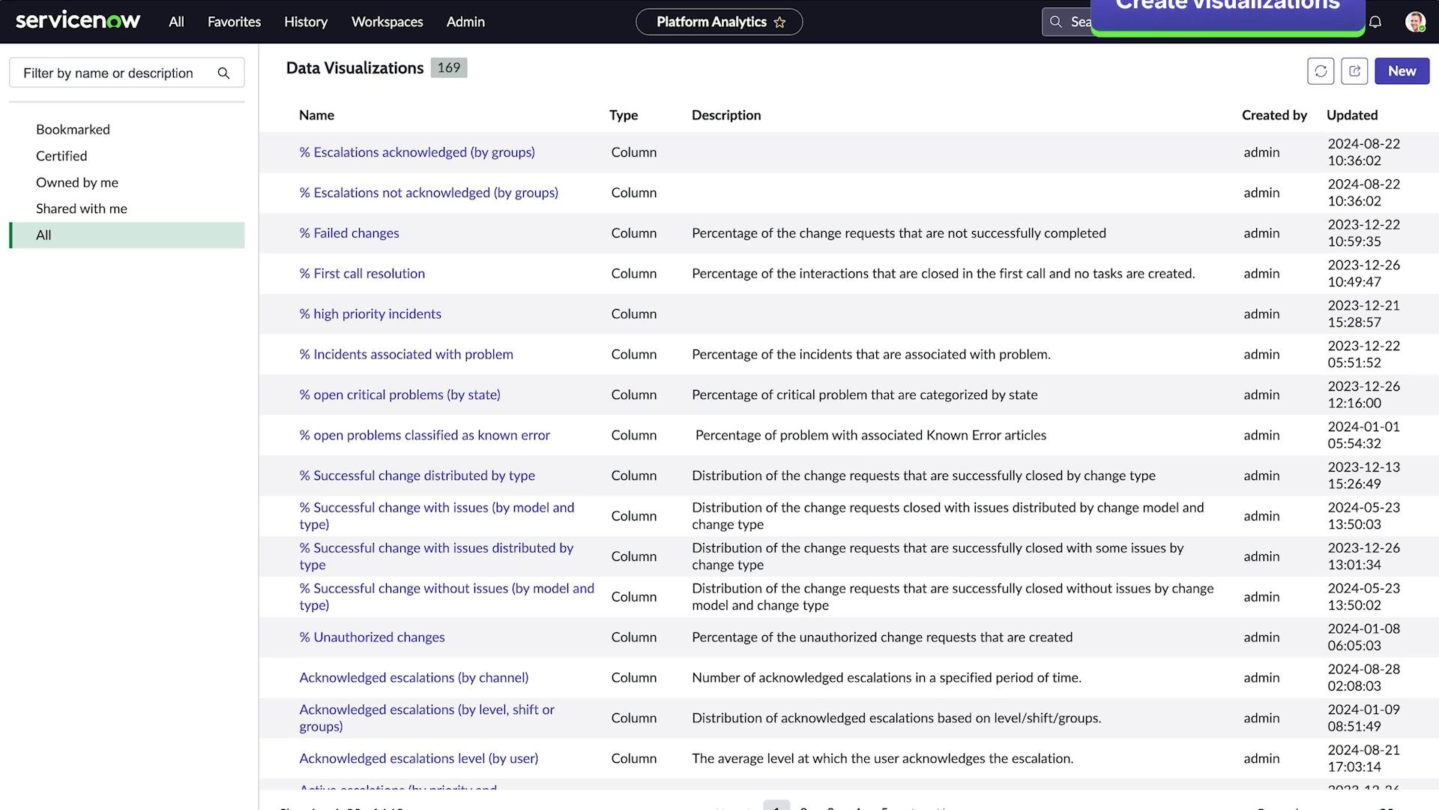
click(1399, 72)
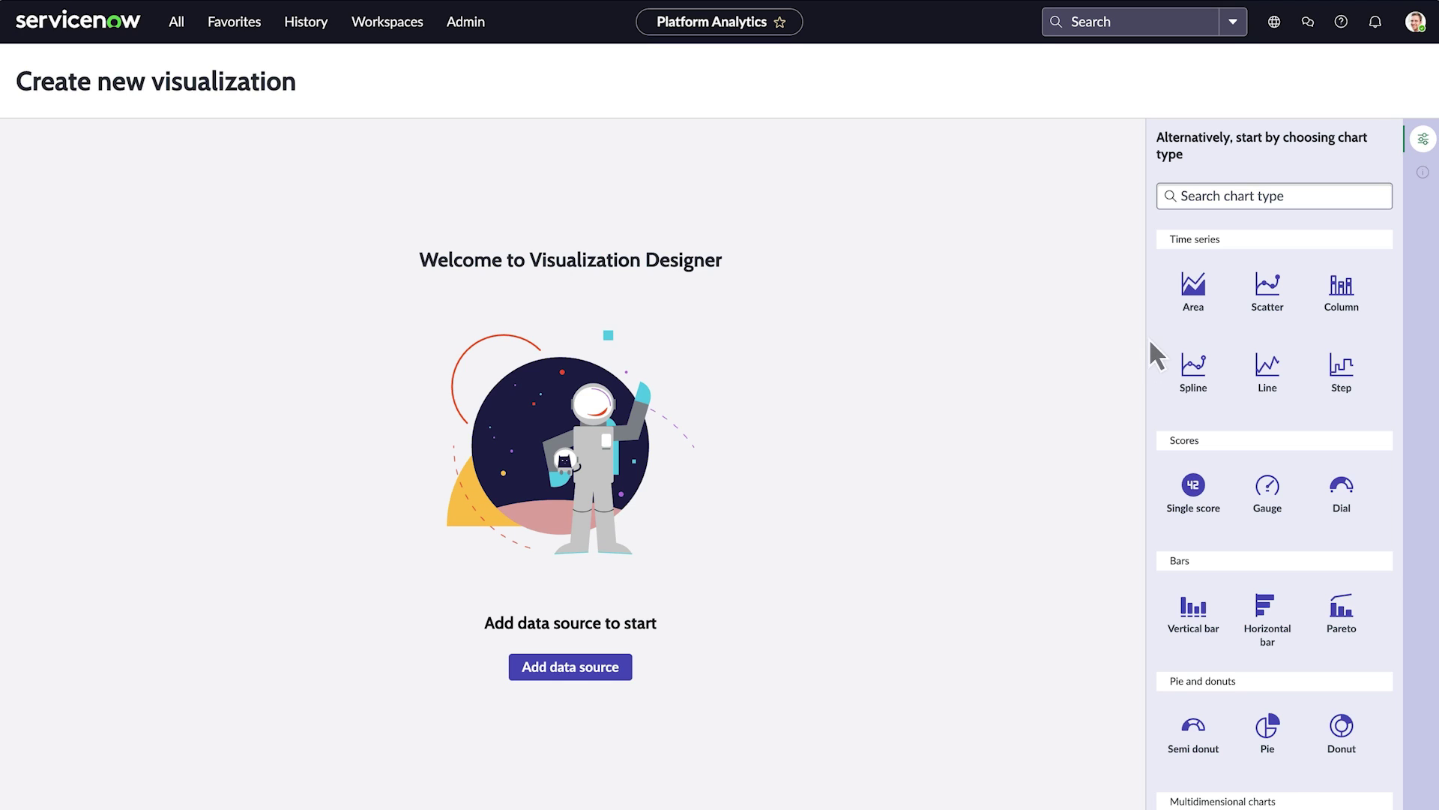
Add the Task [task] table as the data source, filtered to Active is true
click(576, 669)
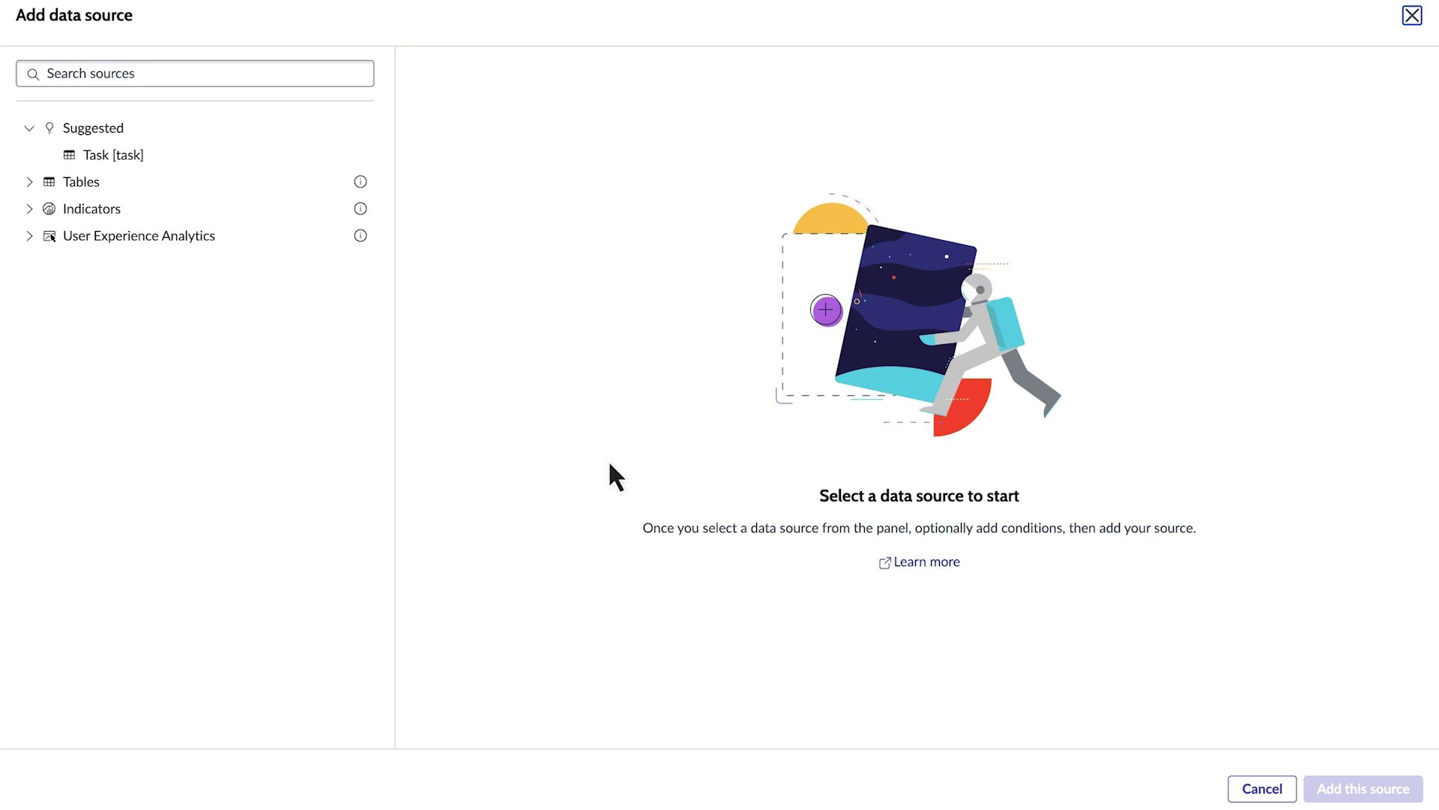
click(73, 149)
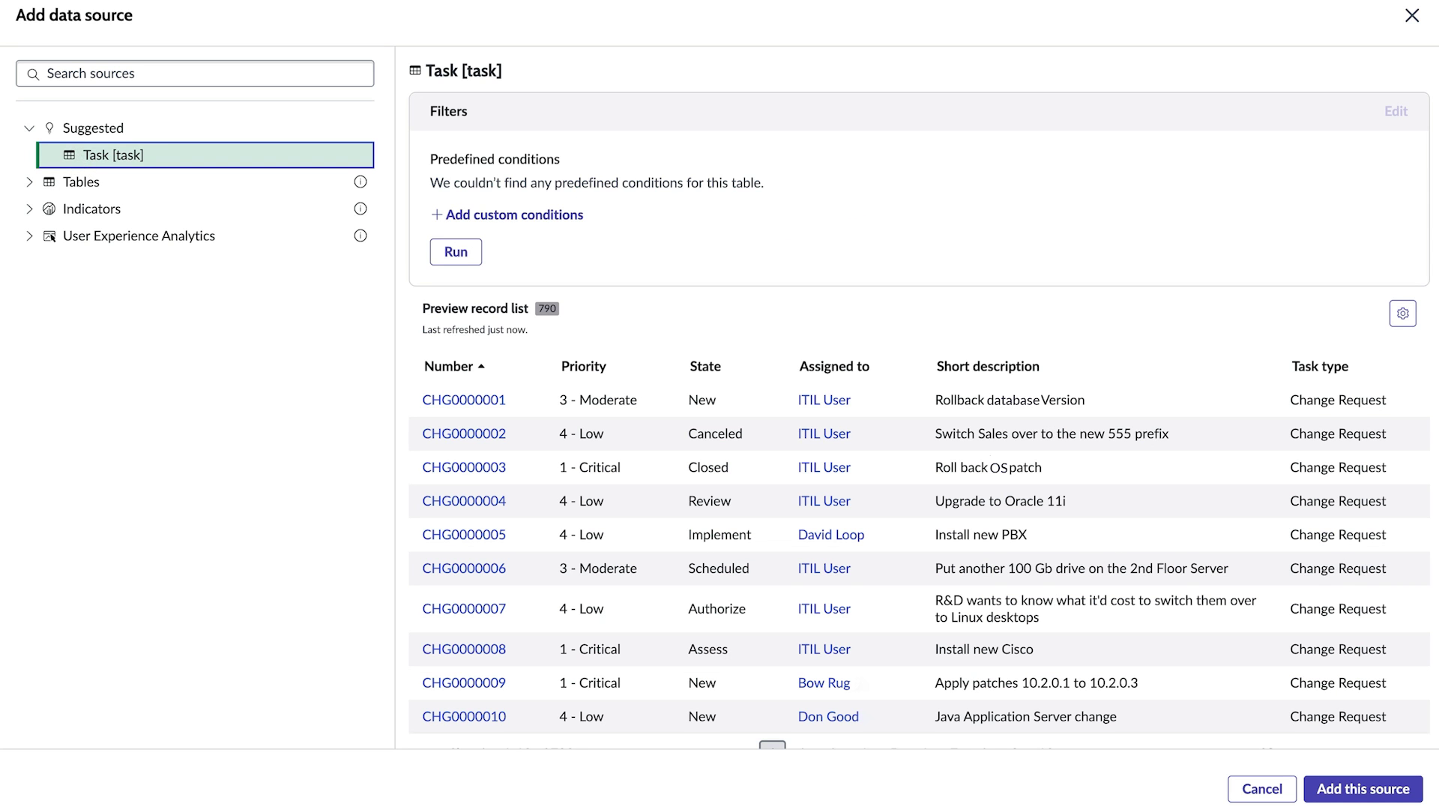
click(510, 214)
click(515, 287)
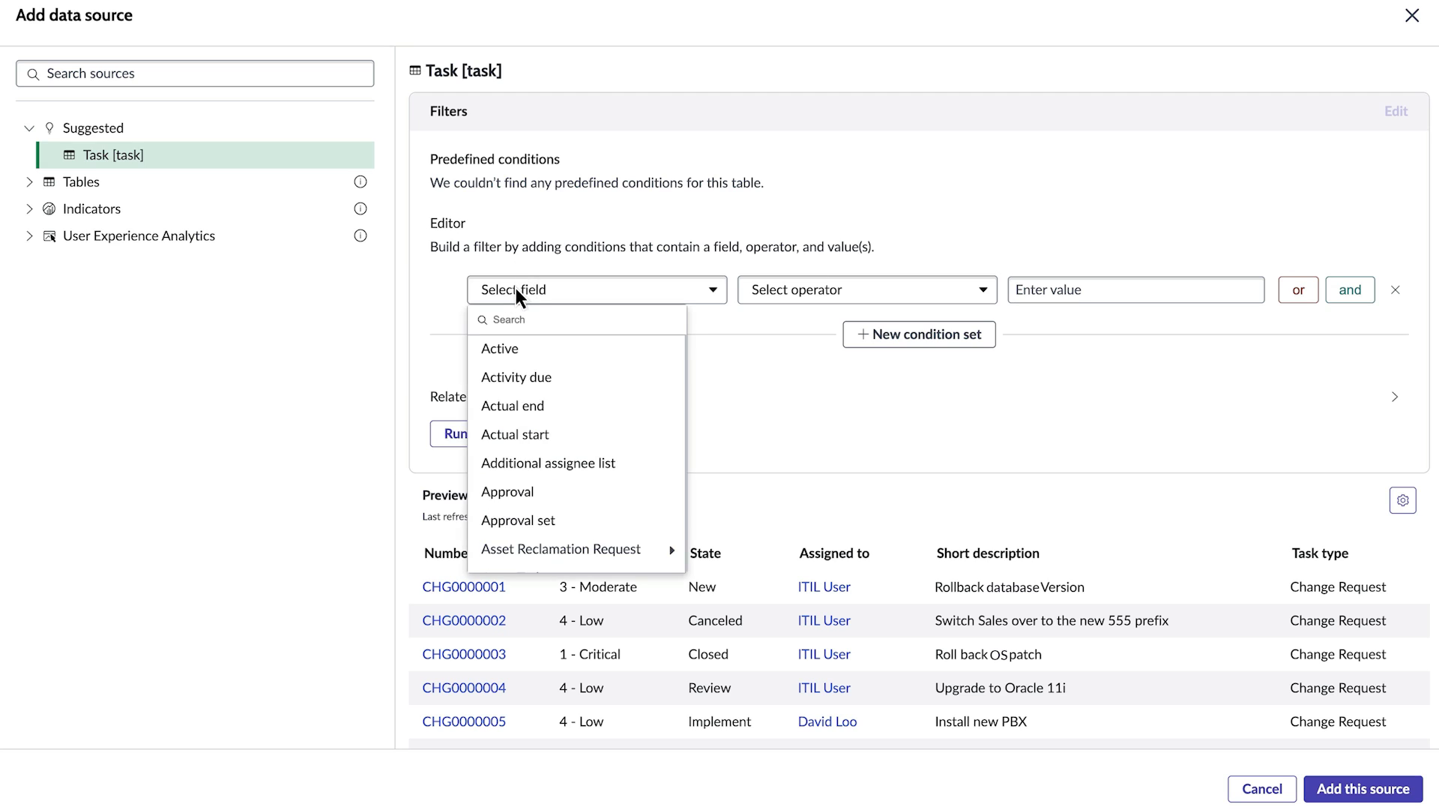
click(515, 348)
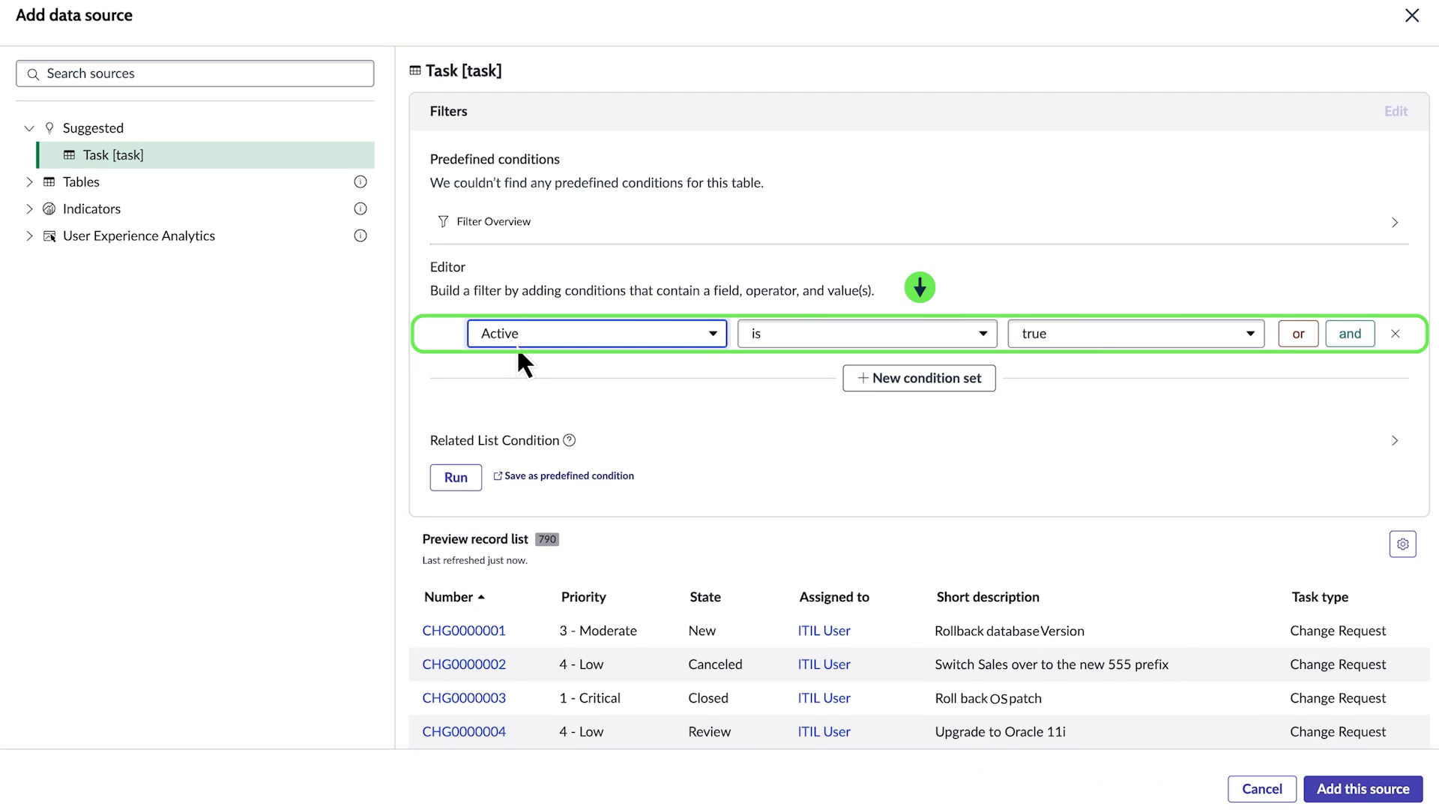
click(453, 476)
scroll(452, 477, down, 3)
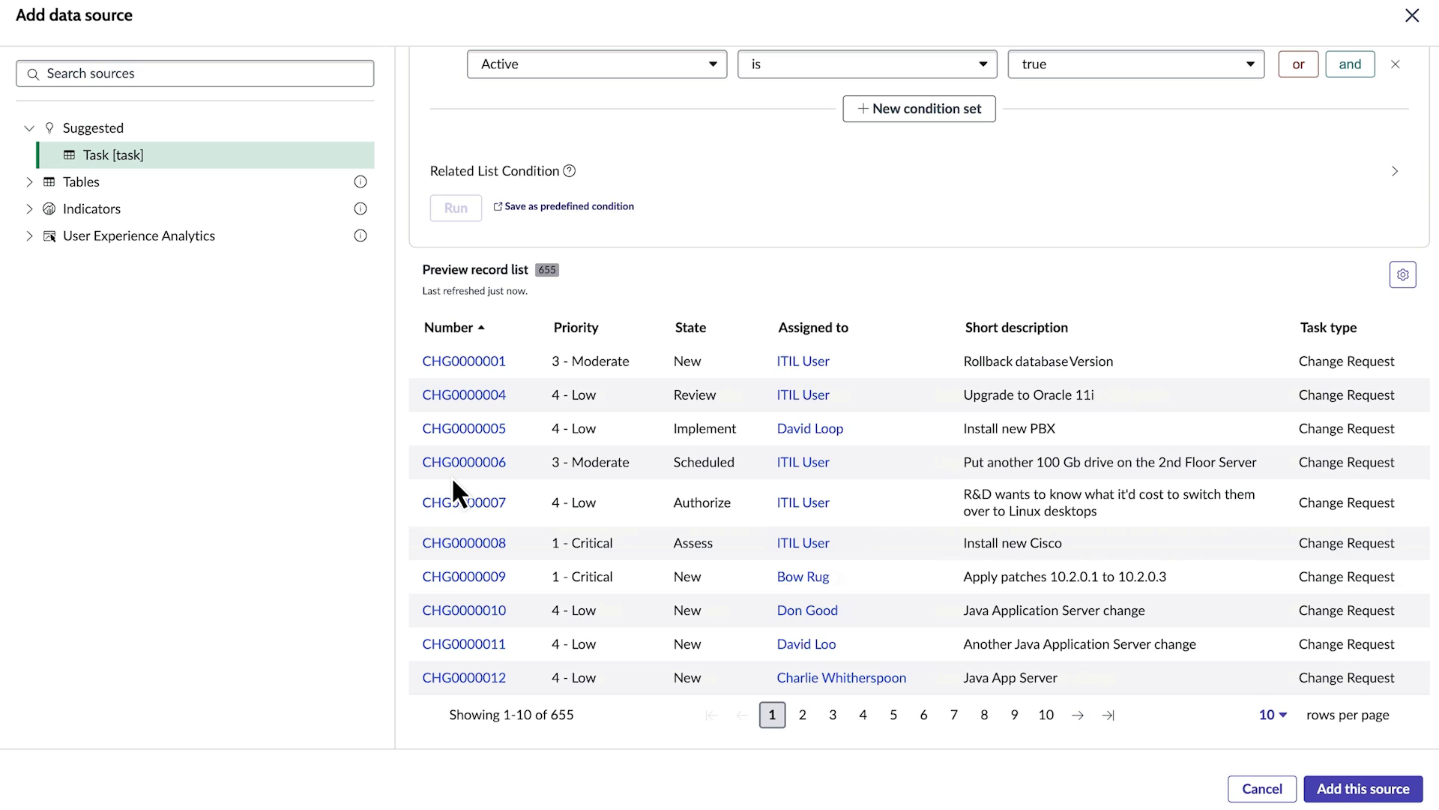
click(1335, 795)
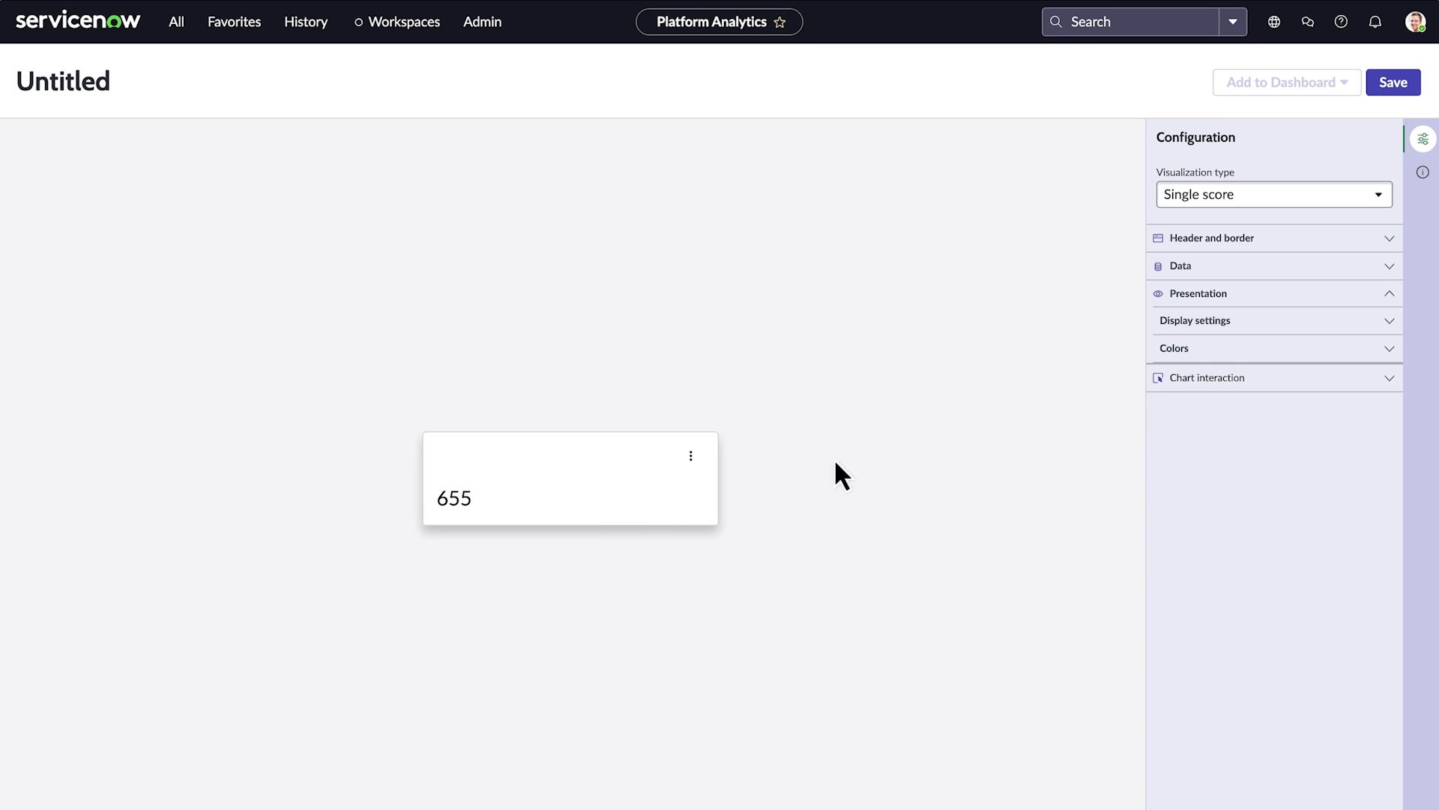
Switch the visualization type to Vertical bar and look through its settings sections
click(1186, 198)
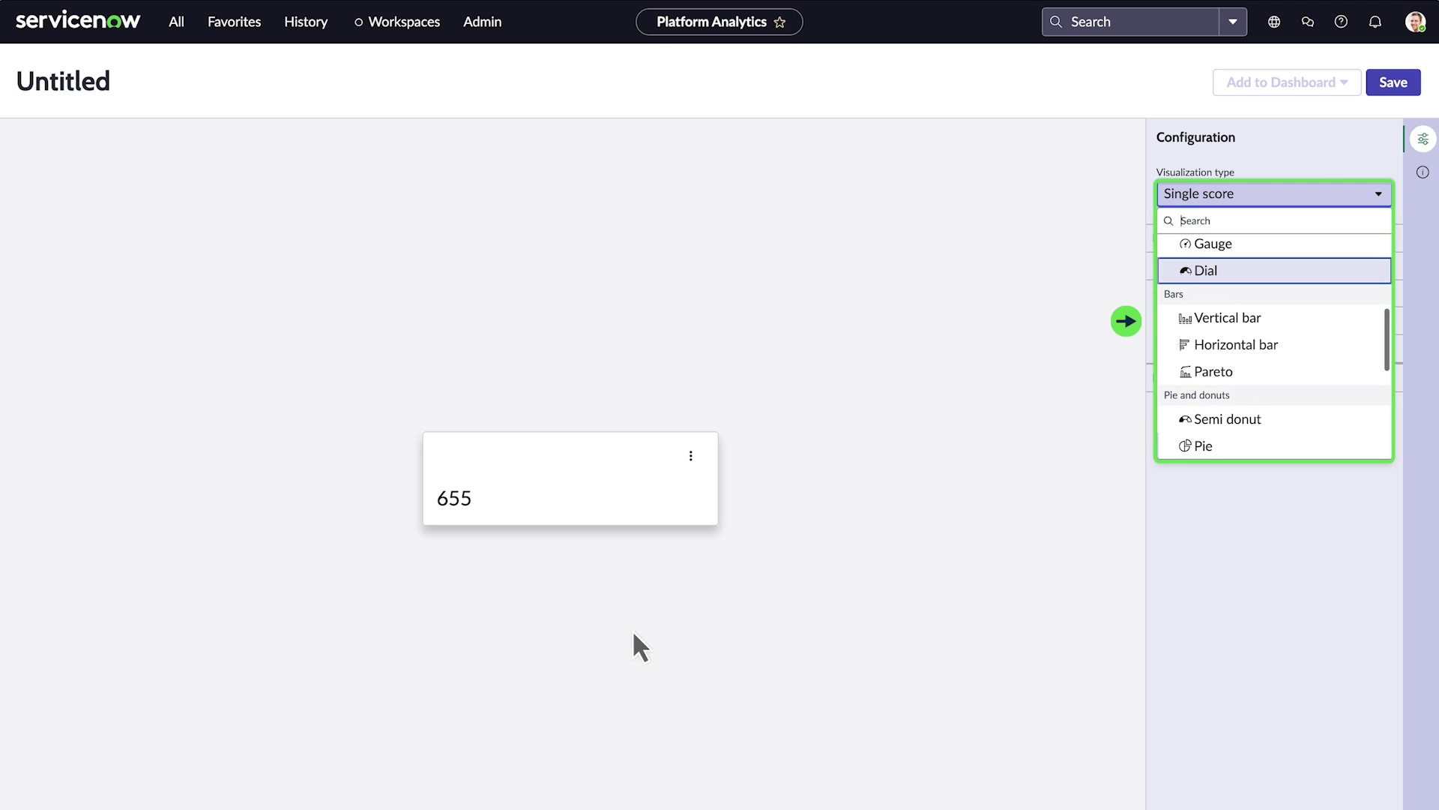
click(1207, 315)
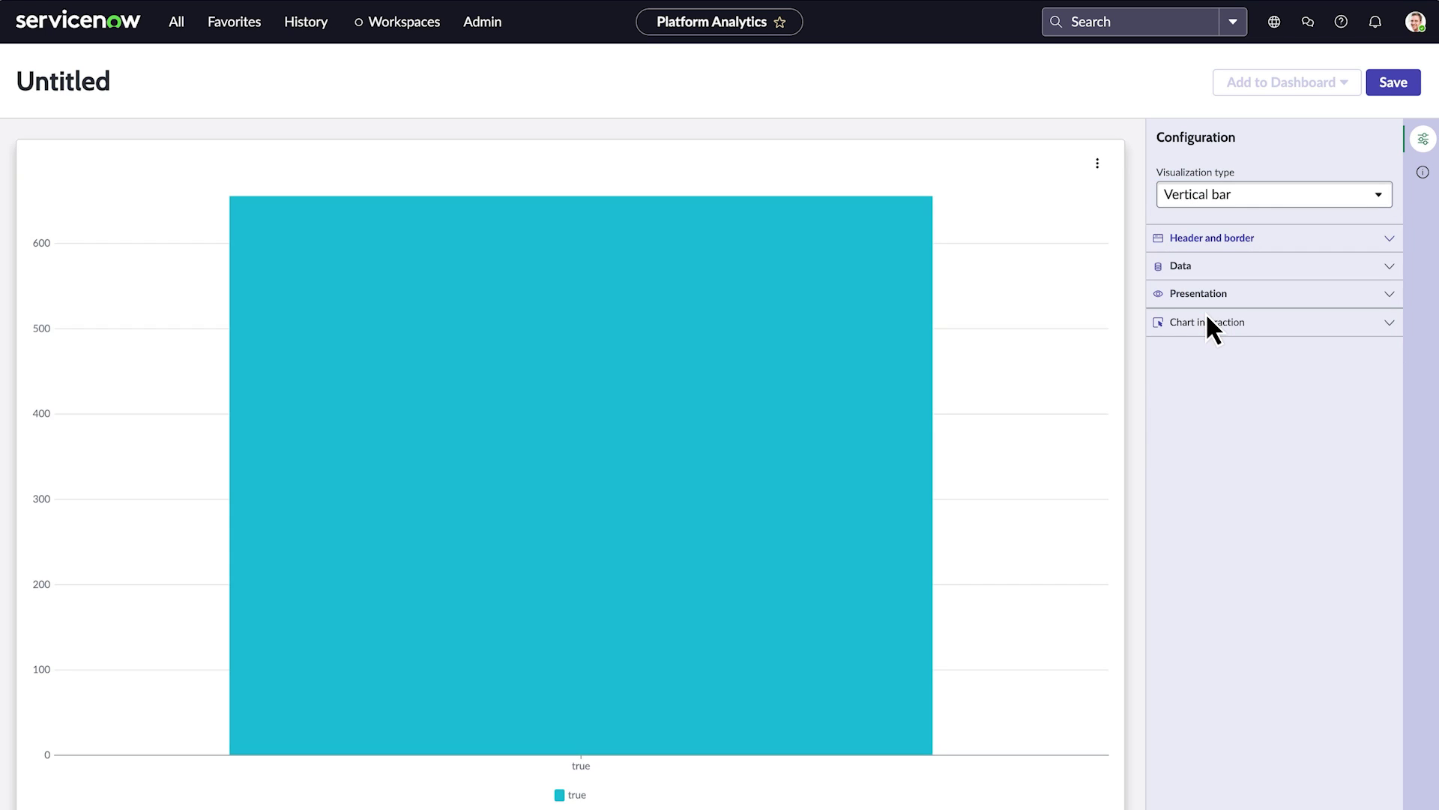
click(1388, 238)
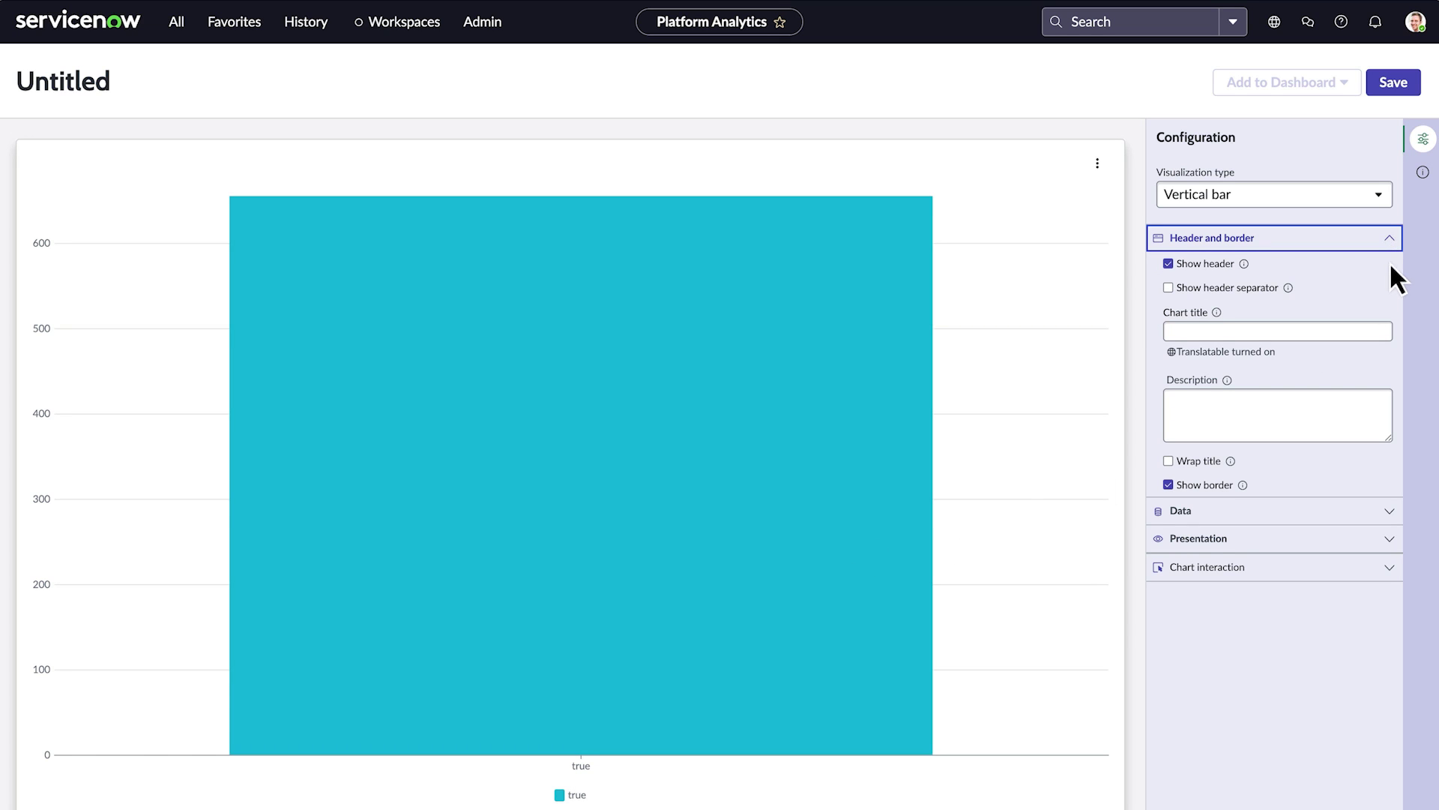
click(1388, 513)
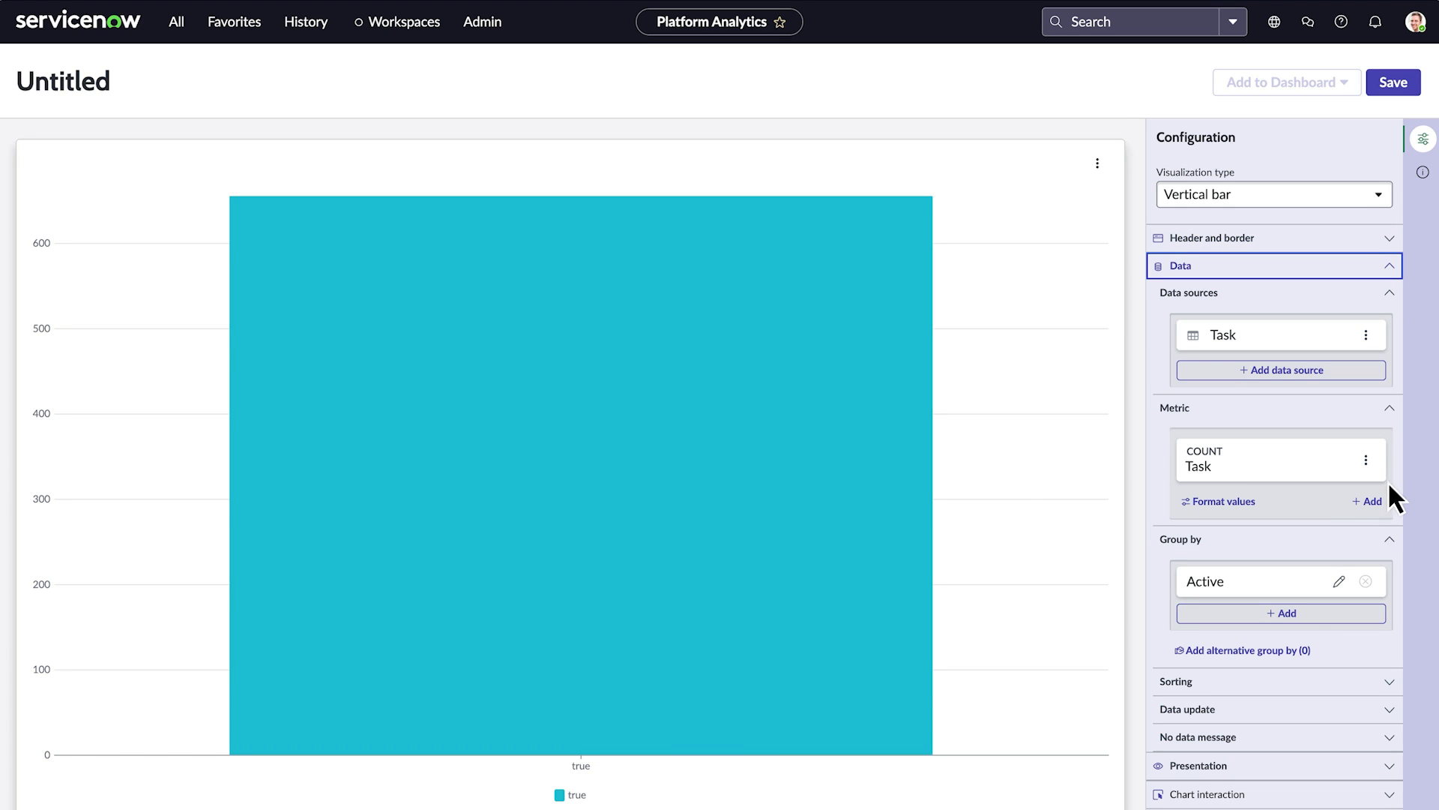
click(1388, 267)
click(1387, 293)
click(1389, 319)
click(1389, 507)
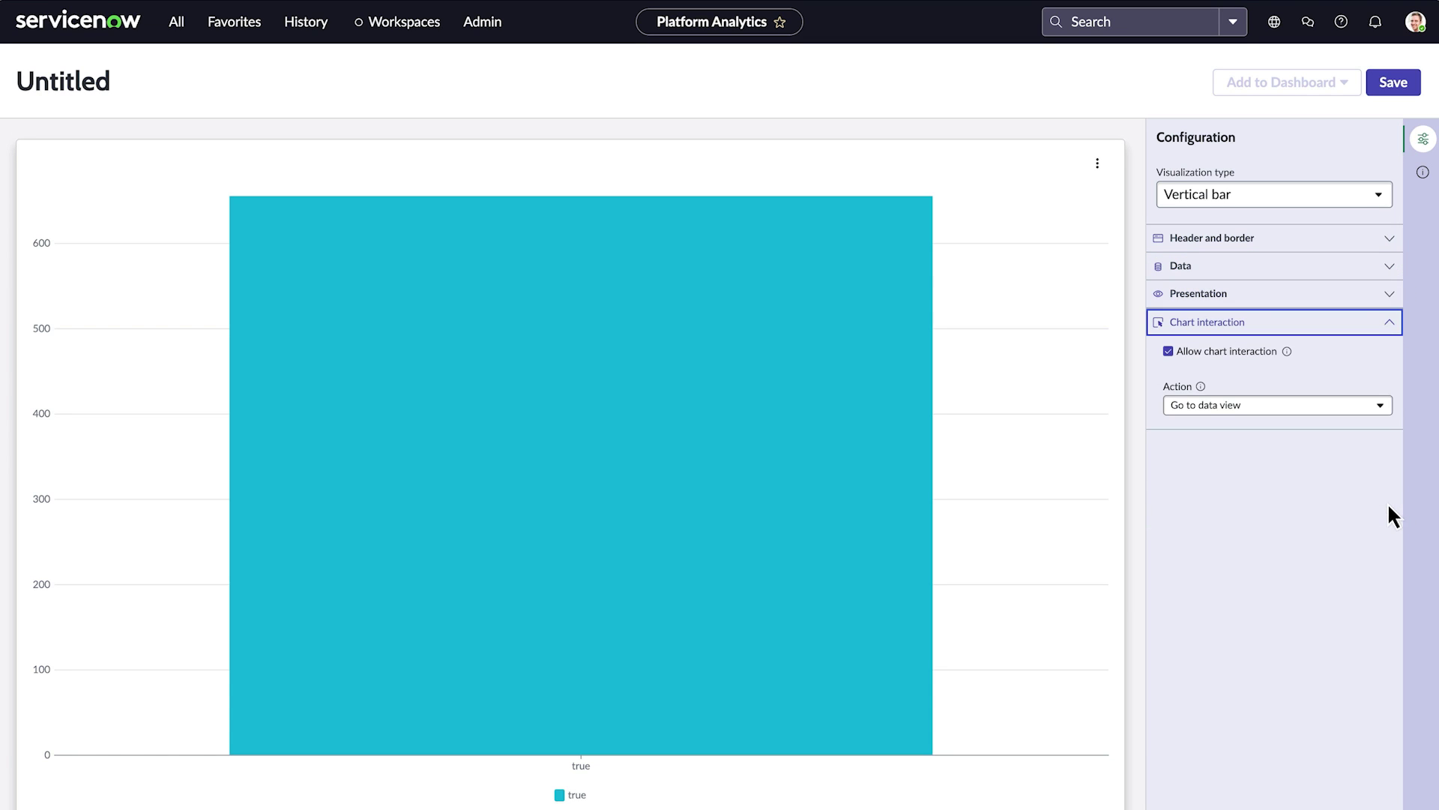
click(1391, 323)
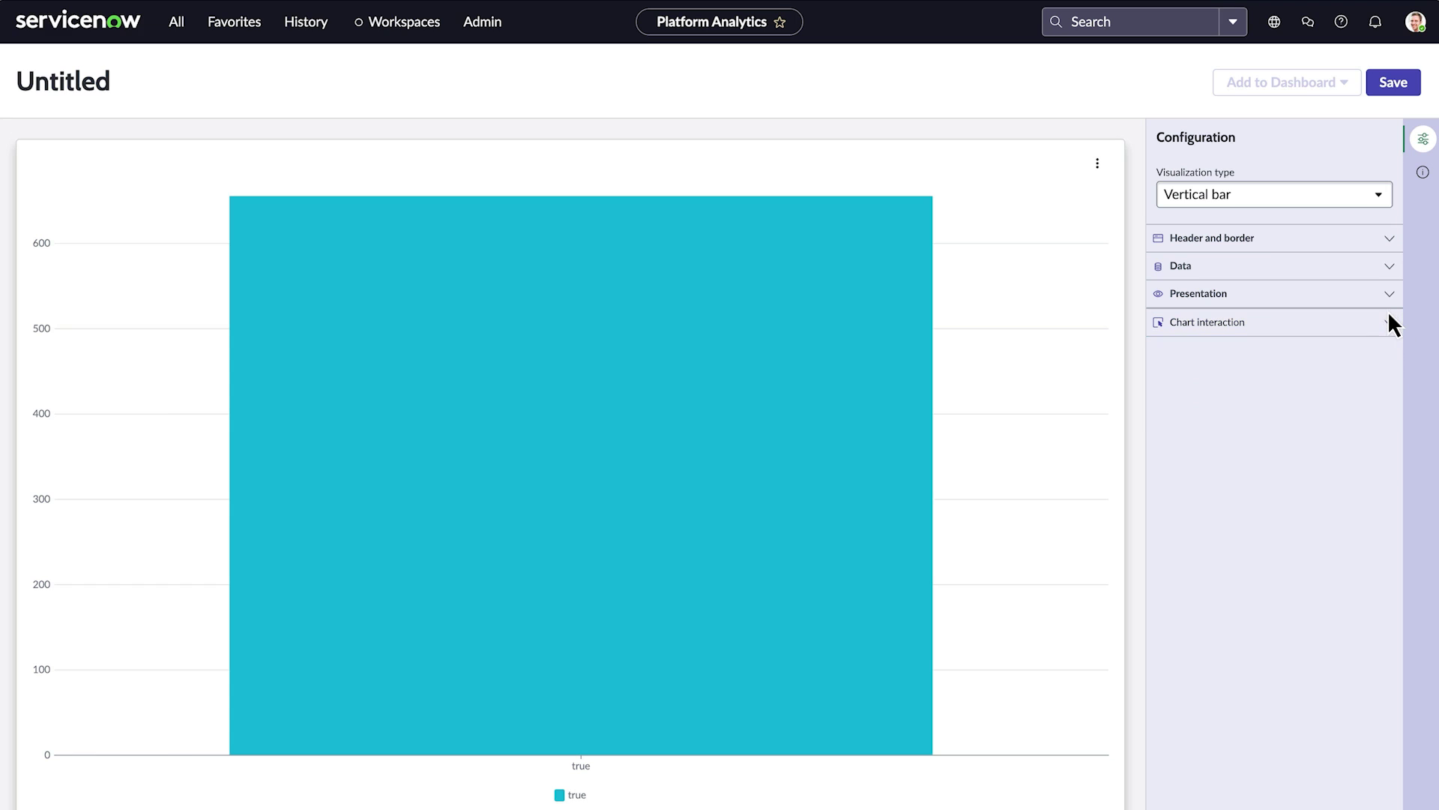
click(1389, 267)
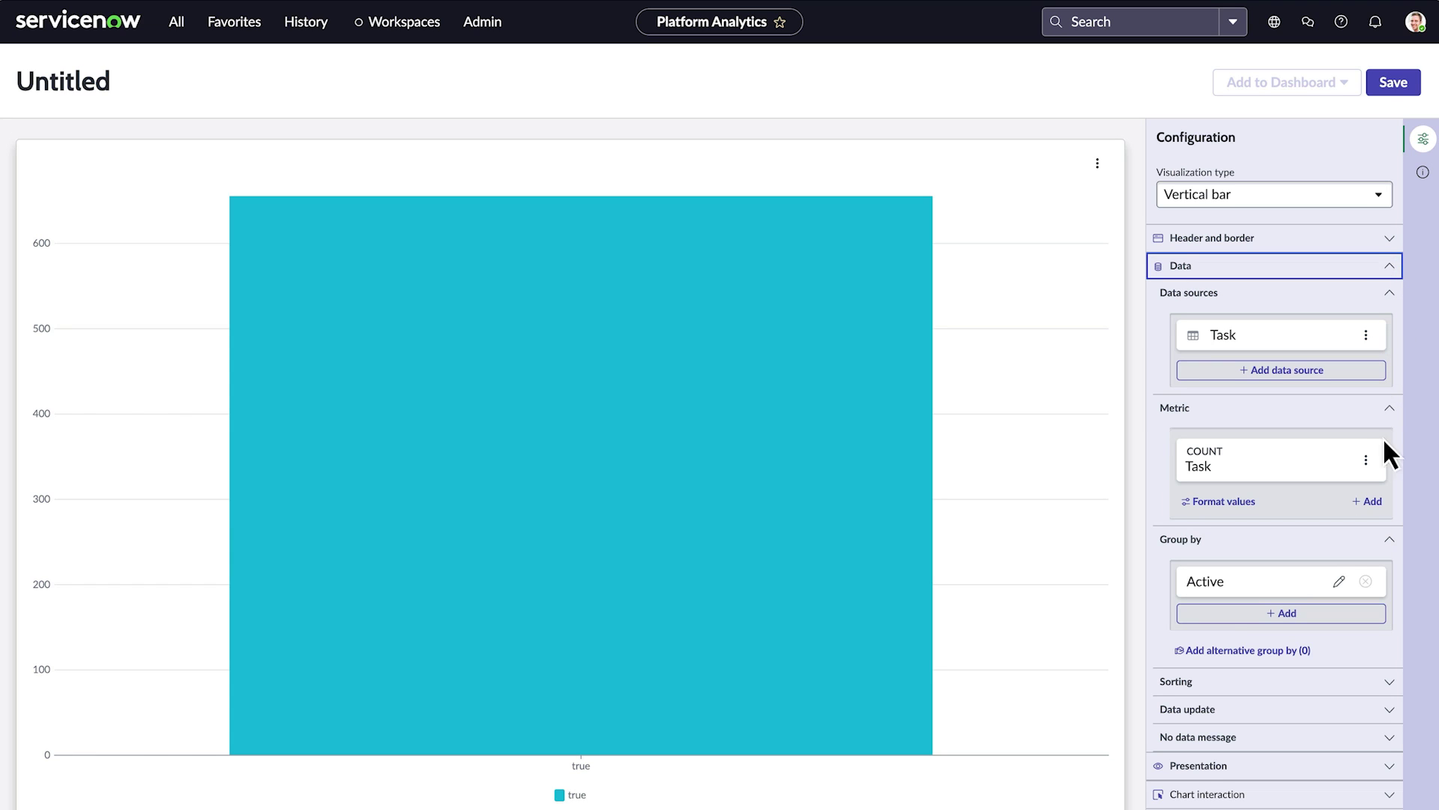
Change the chart's group-by field from Active to State
click(1339, 579)
click(1138, 536)
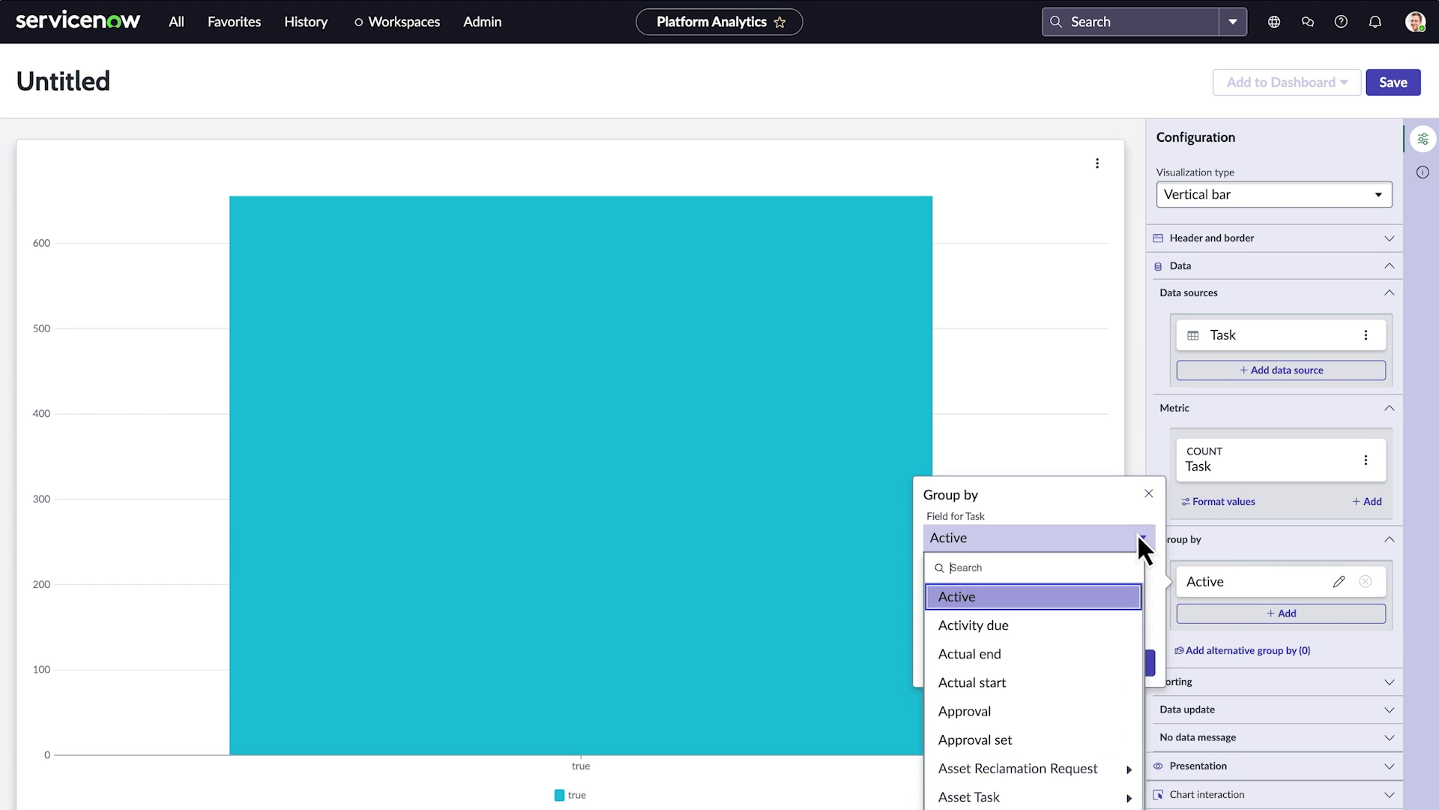
text(state)
click(960, 628)
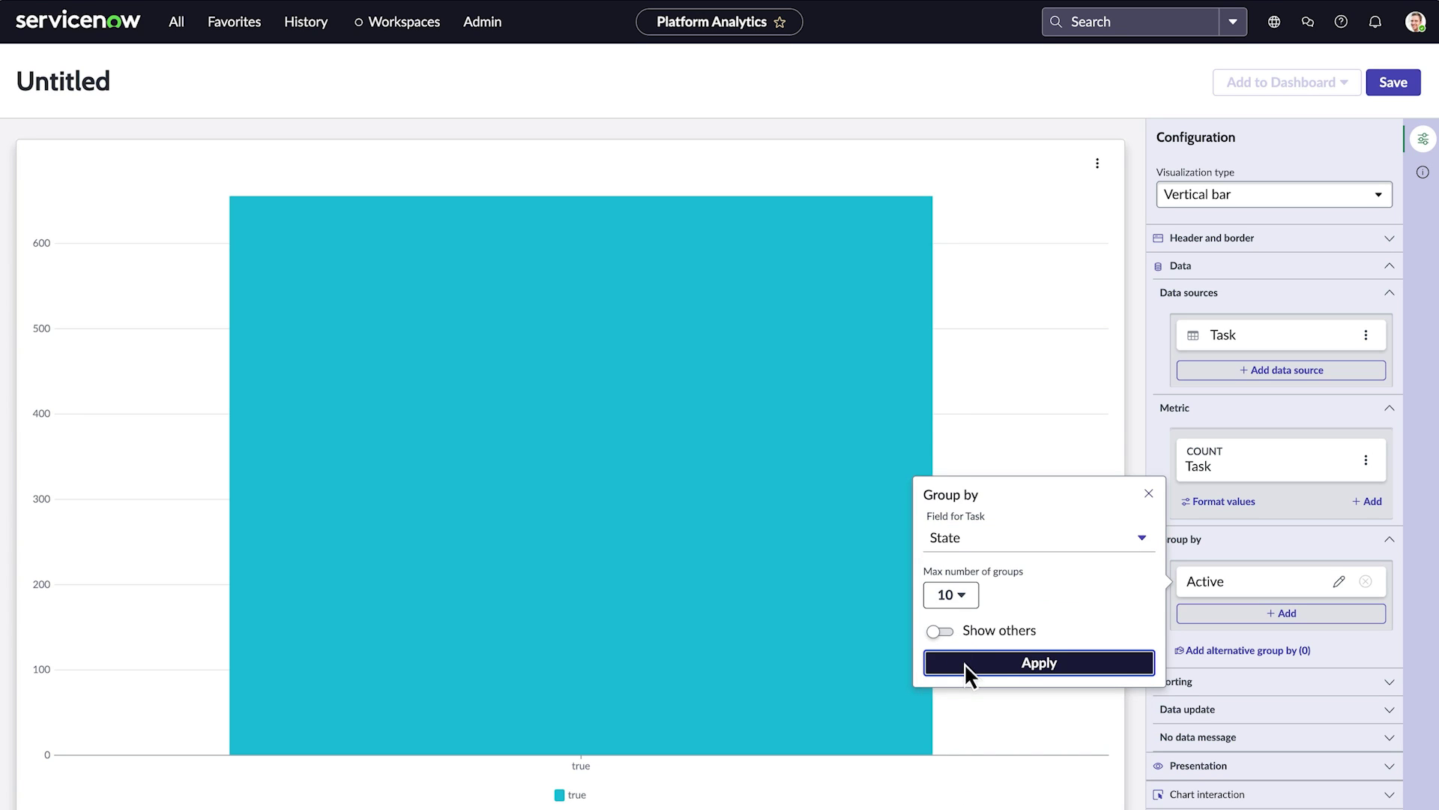
click(967, 752)
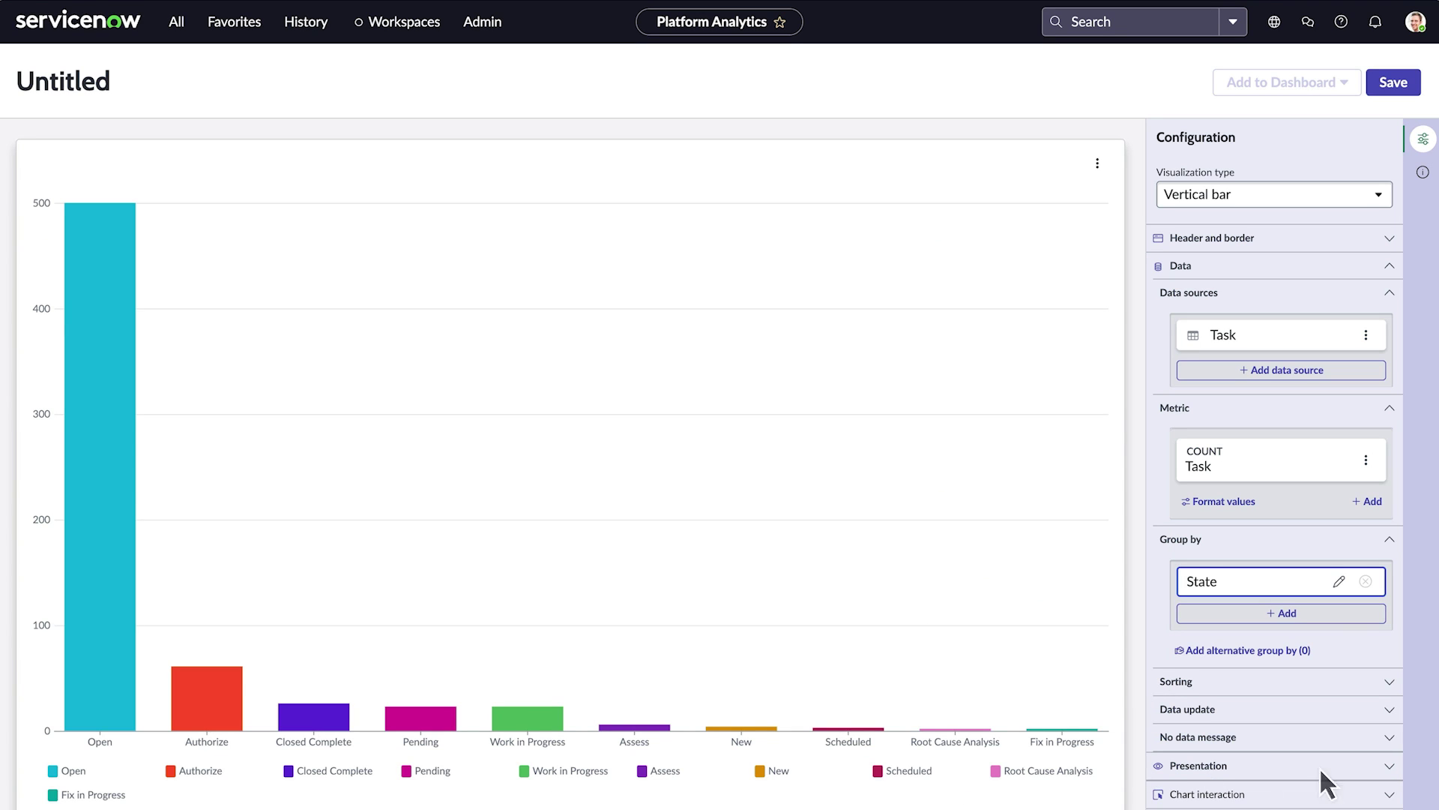
Check the presentation colour settings, leaving the default colours
click(1389, 767)
click(1391, 468)
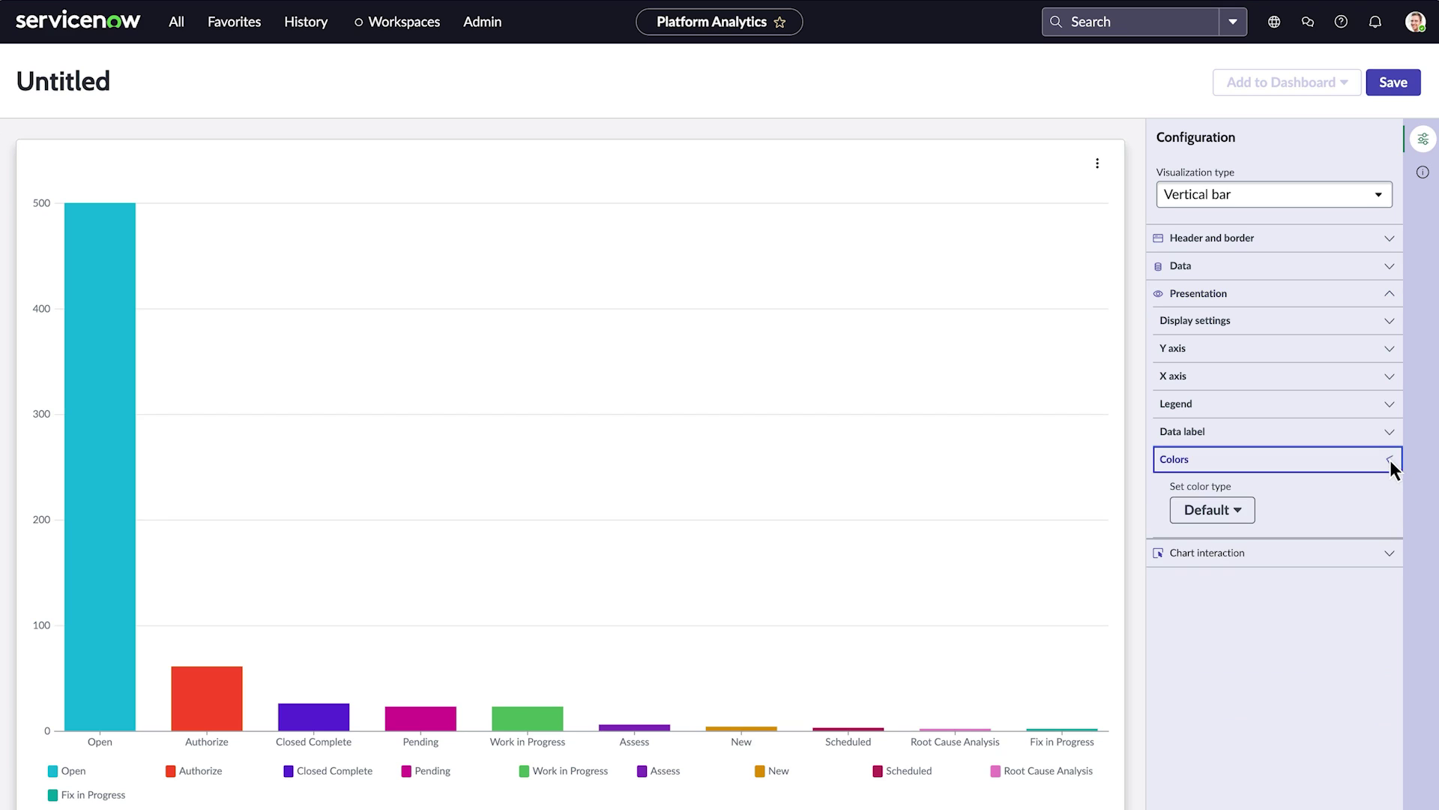
click(1233, 511)
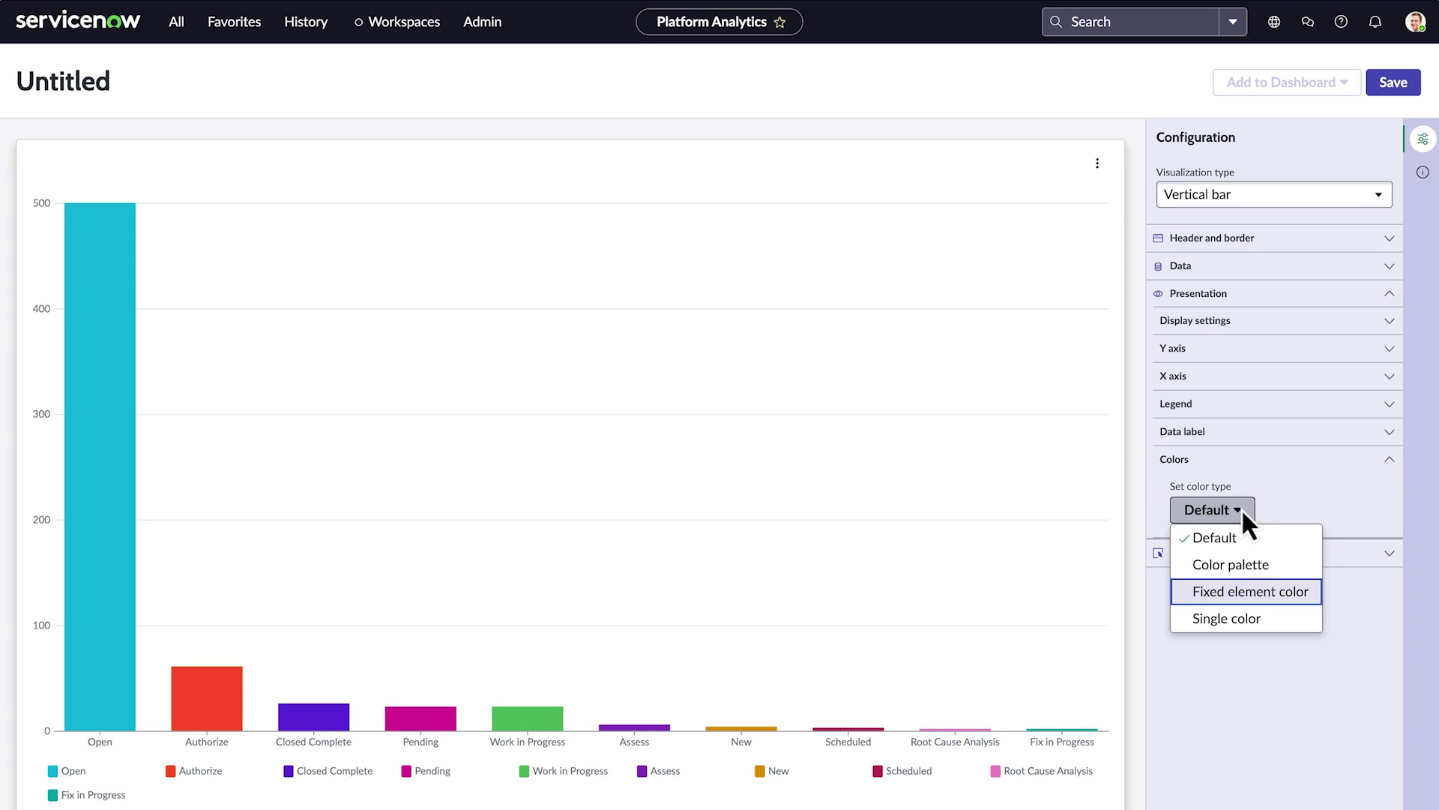
click(1242, 591)
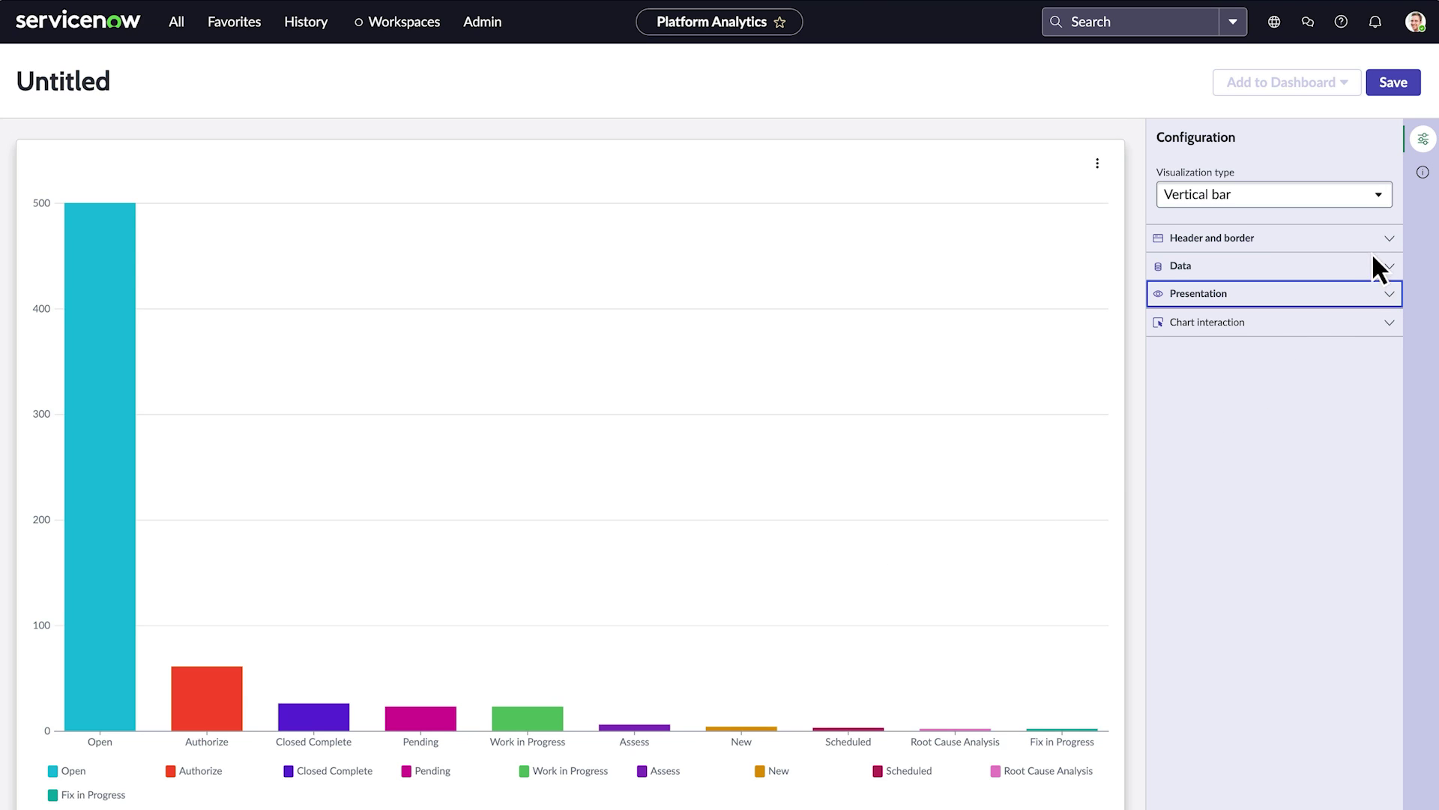
Title the chart 'Tasks by state' with description 'Tasks sorted by their current state'
click(1386, 238)
text(Tasks by state)
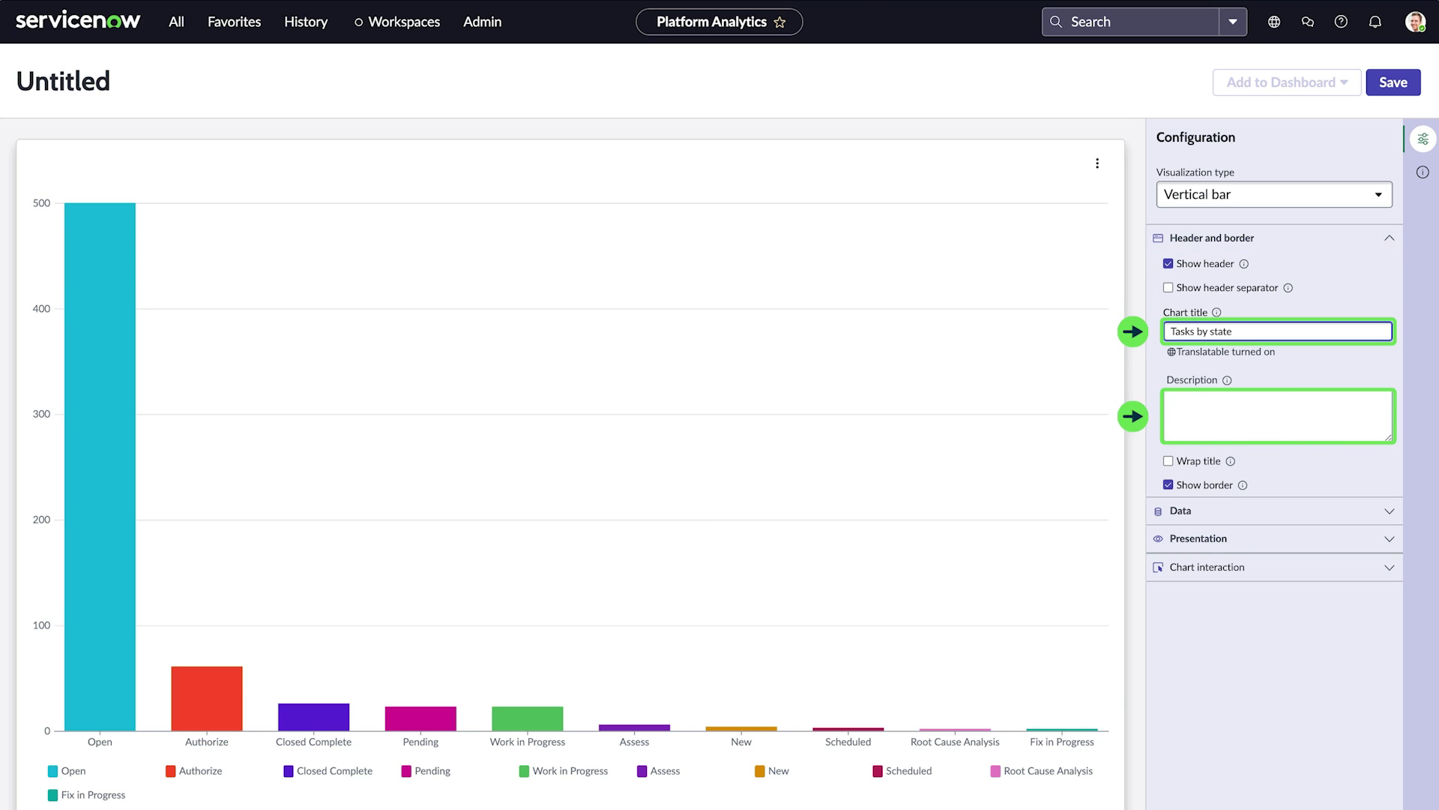
click(1391, 405)
text(Tasks sorted by their current state)
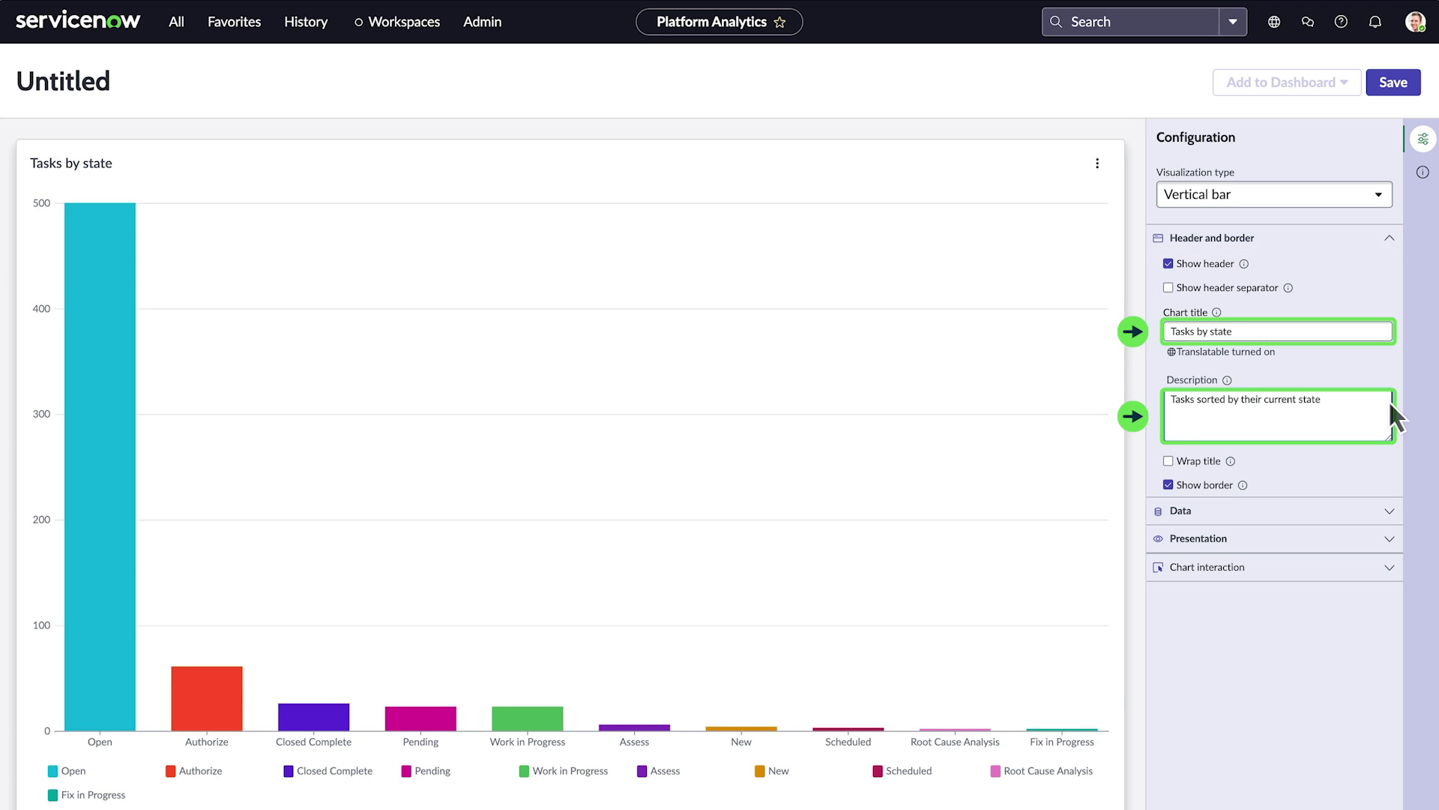
Save the visualization as 'Tasks by state' and add it to a new dashboard
click(1388, 82)
triple_click(816, 416)
text(Tasks by state)
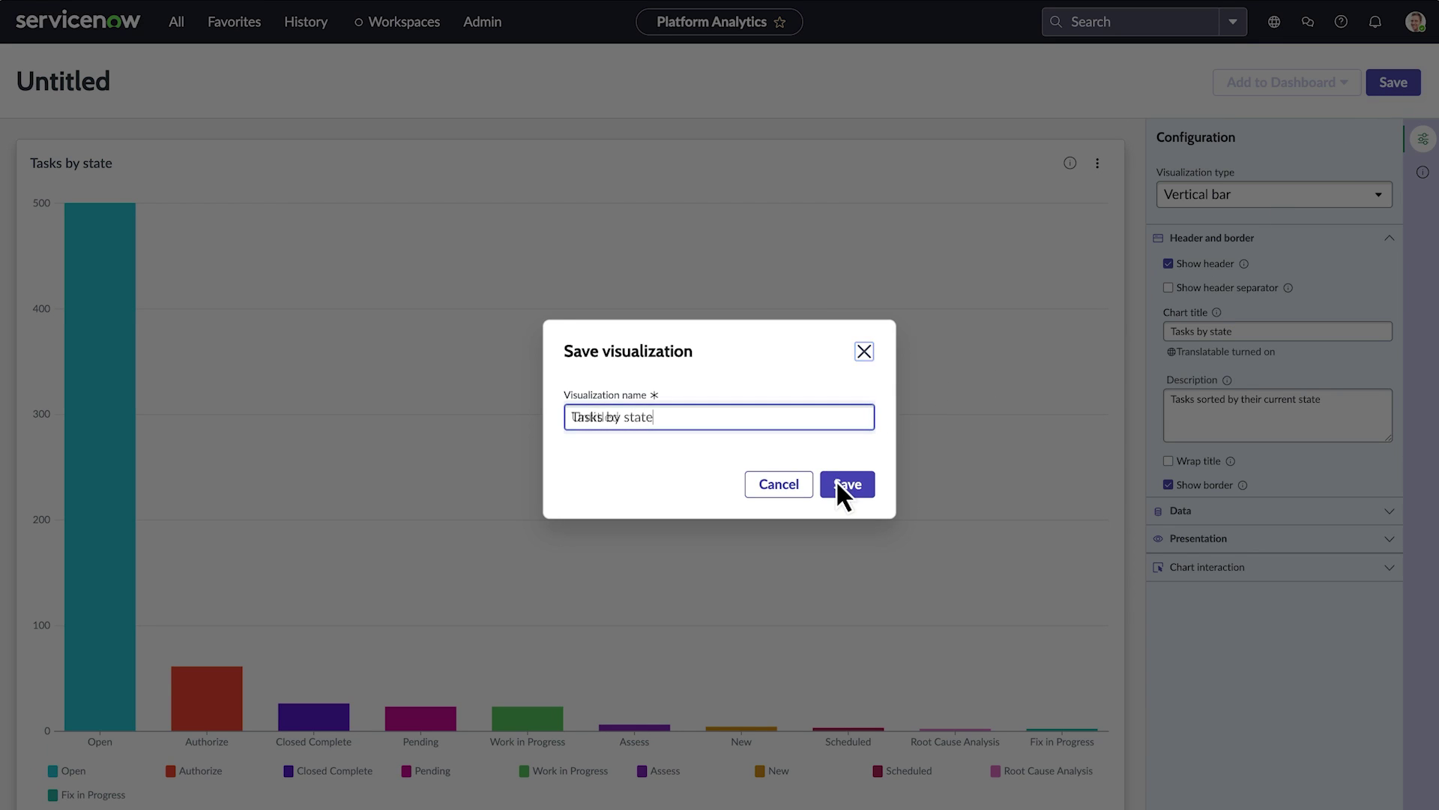
click(835, 480)
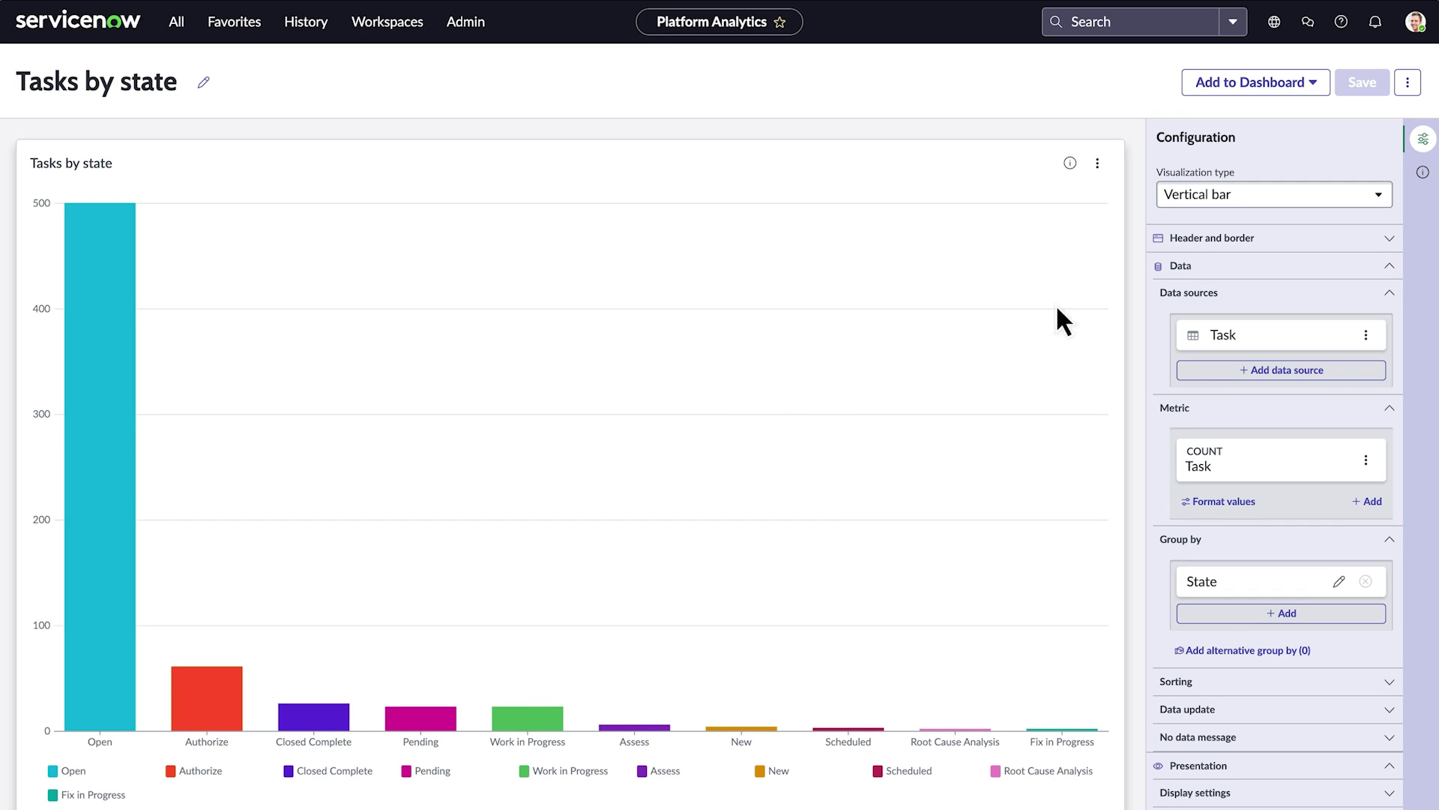
click(1315, 84)
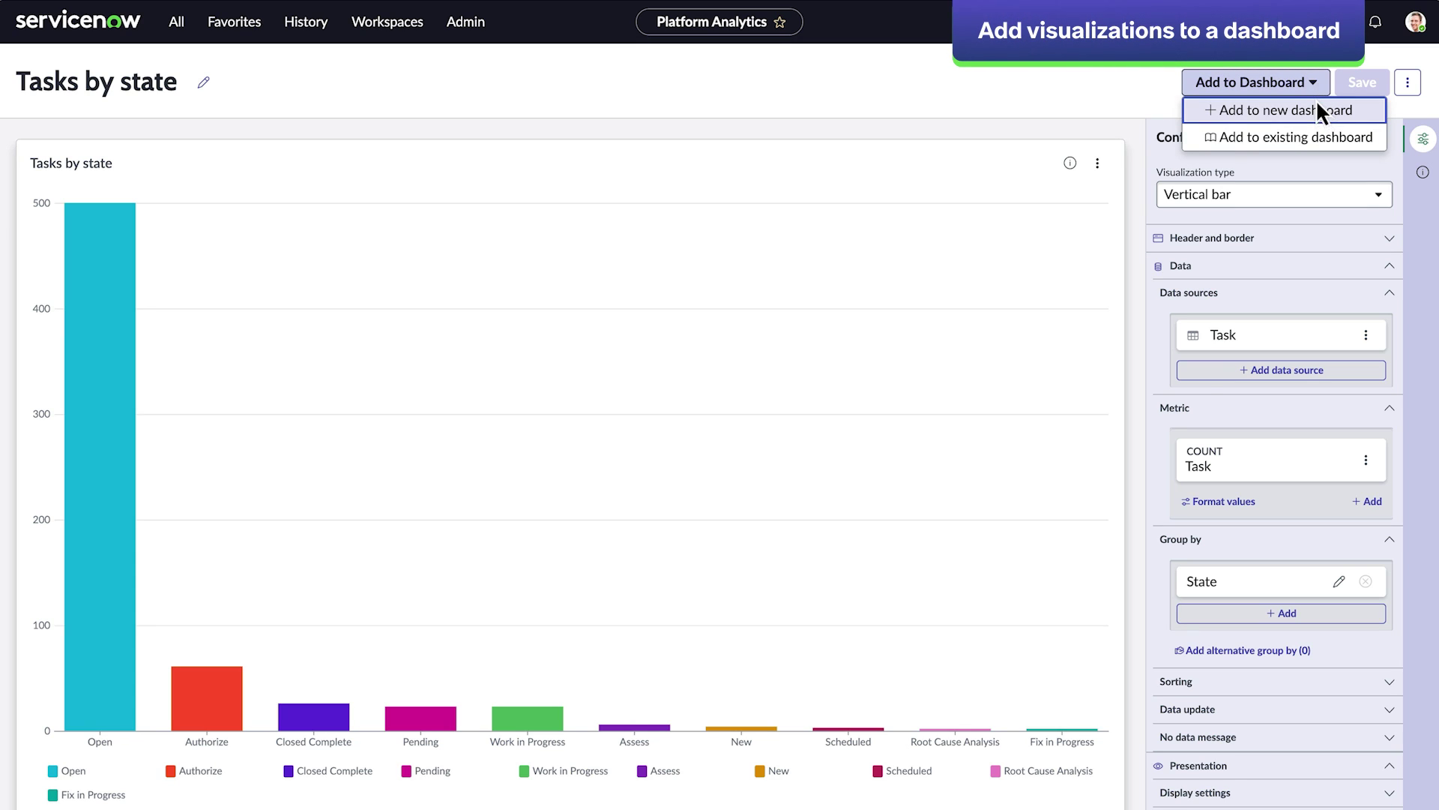
click(1316, 102)
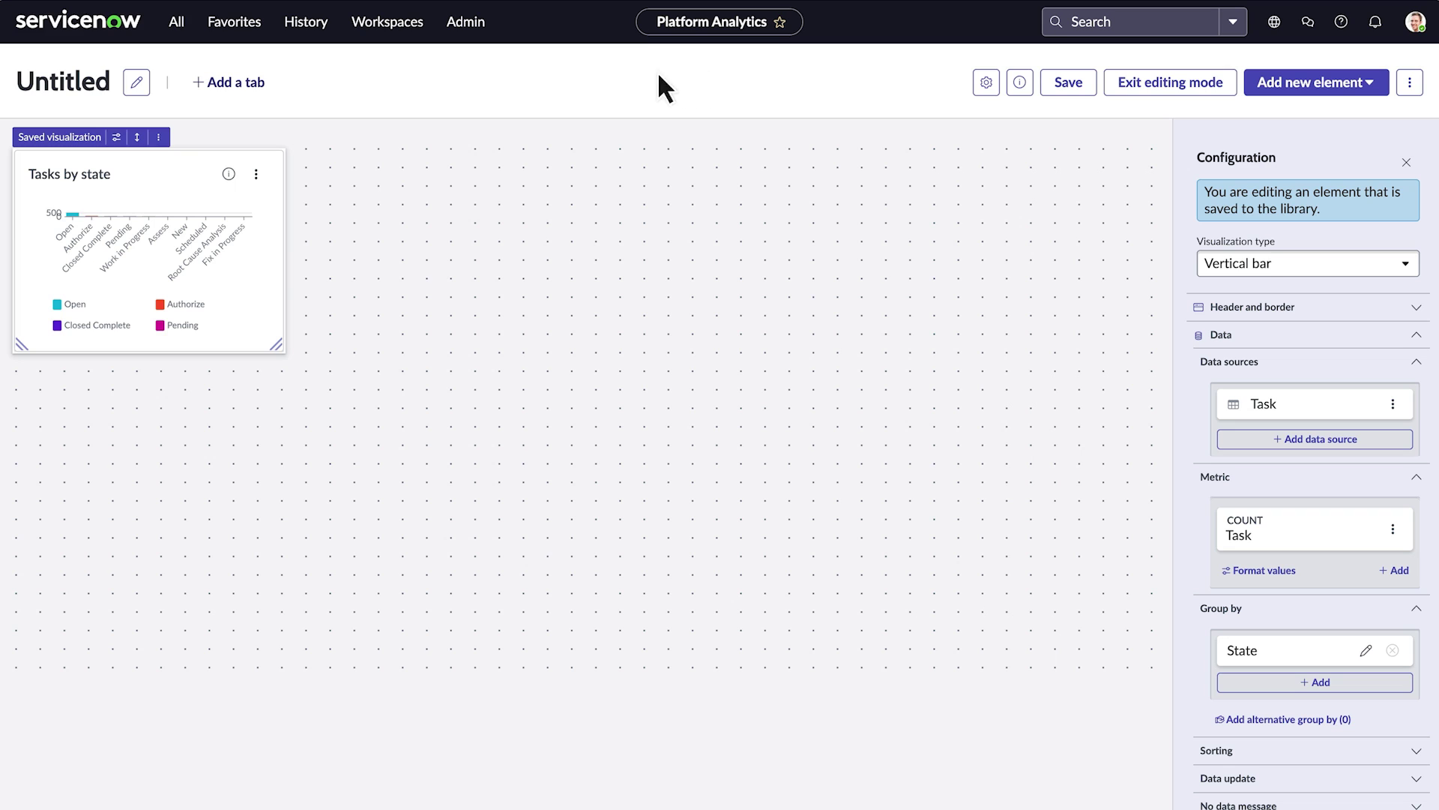
Rename the untitled dashboard to 'Task Overview' and review the Configuration panel
click(136, 82)
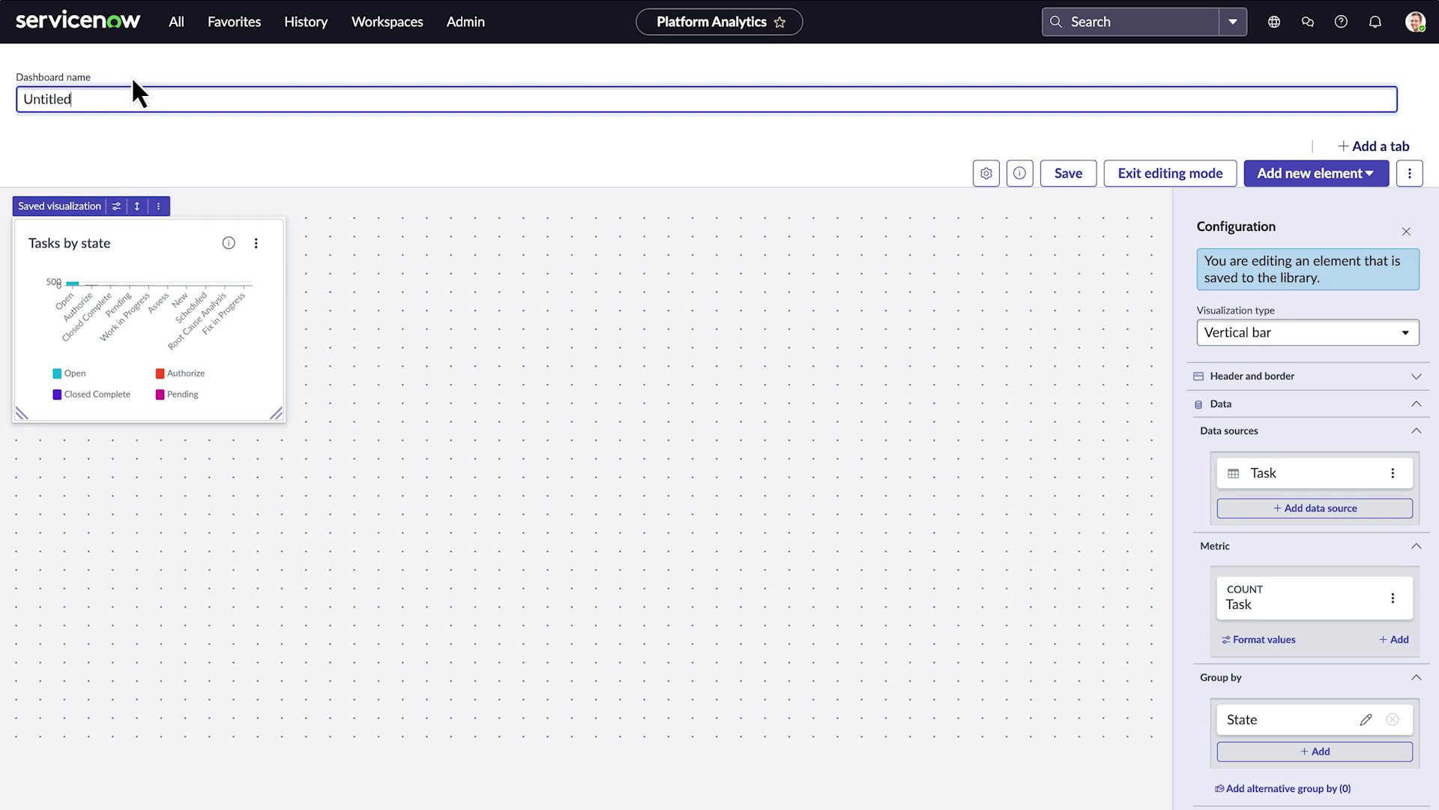
key(ctrl+a)
text(Task Overview)
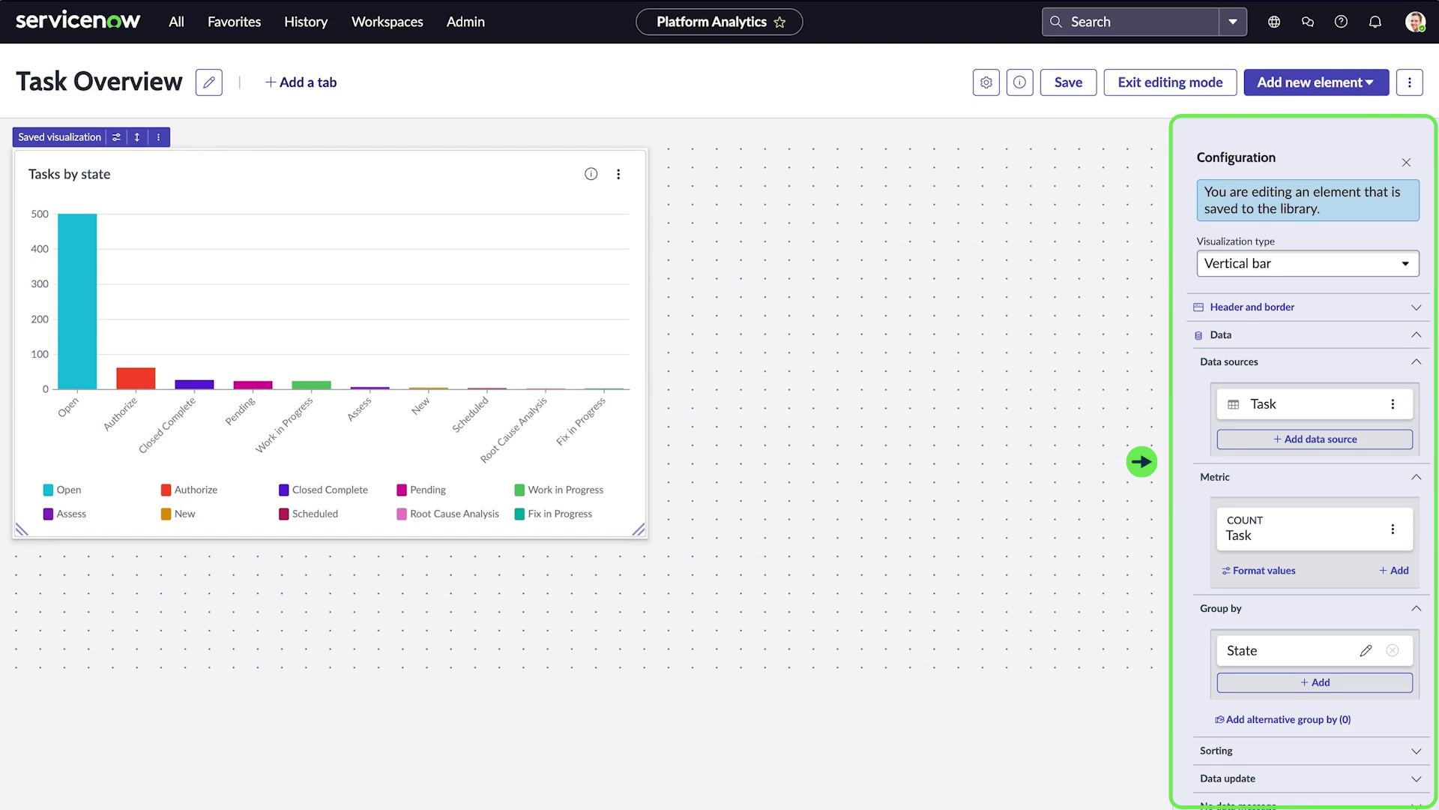
scroll(1304, 465, down, 5)
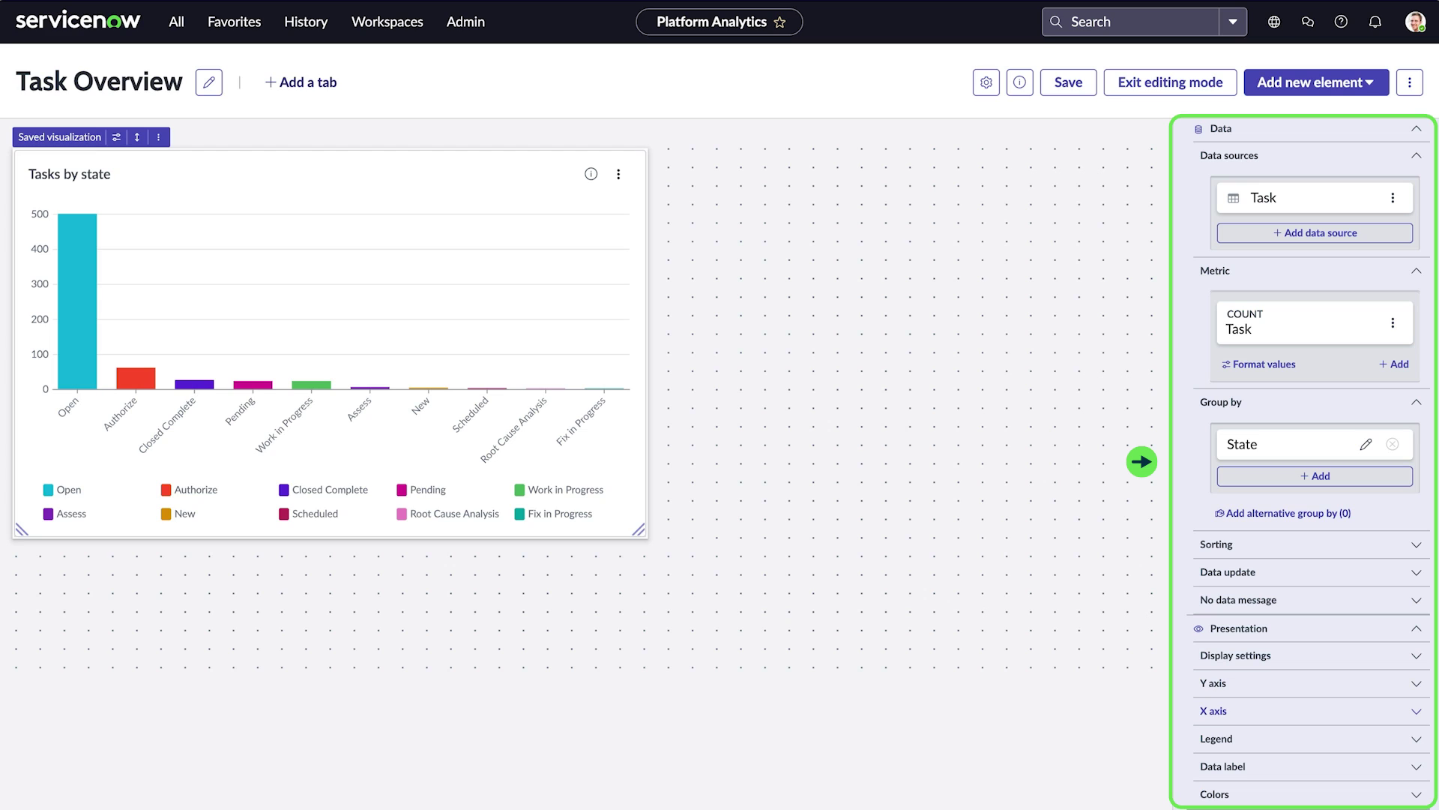
scroll(1309, 465, up, 5)
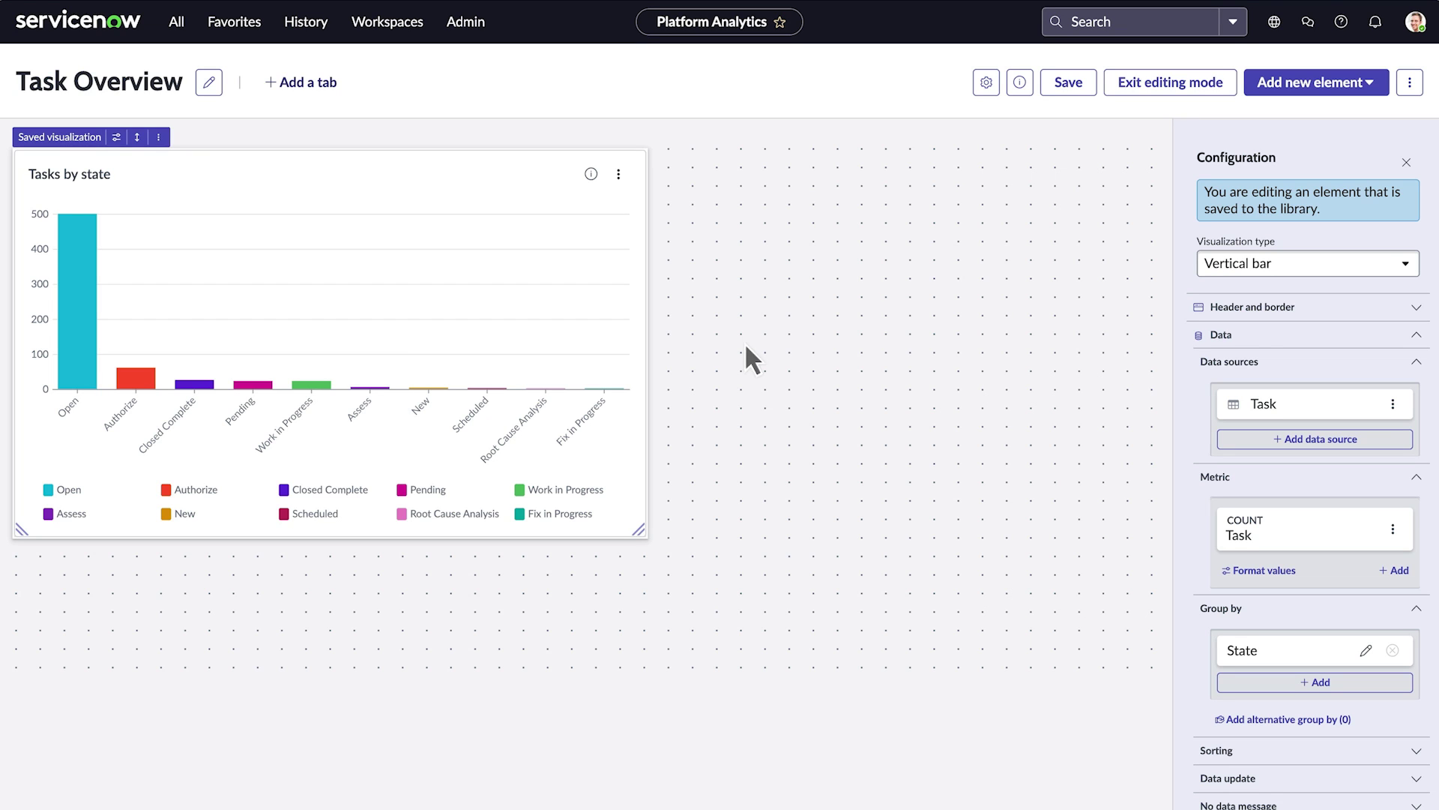
Open 'Tasks by state' from the library's Owned by me visualizations
click(177, 22)
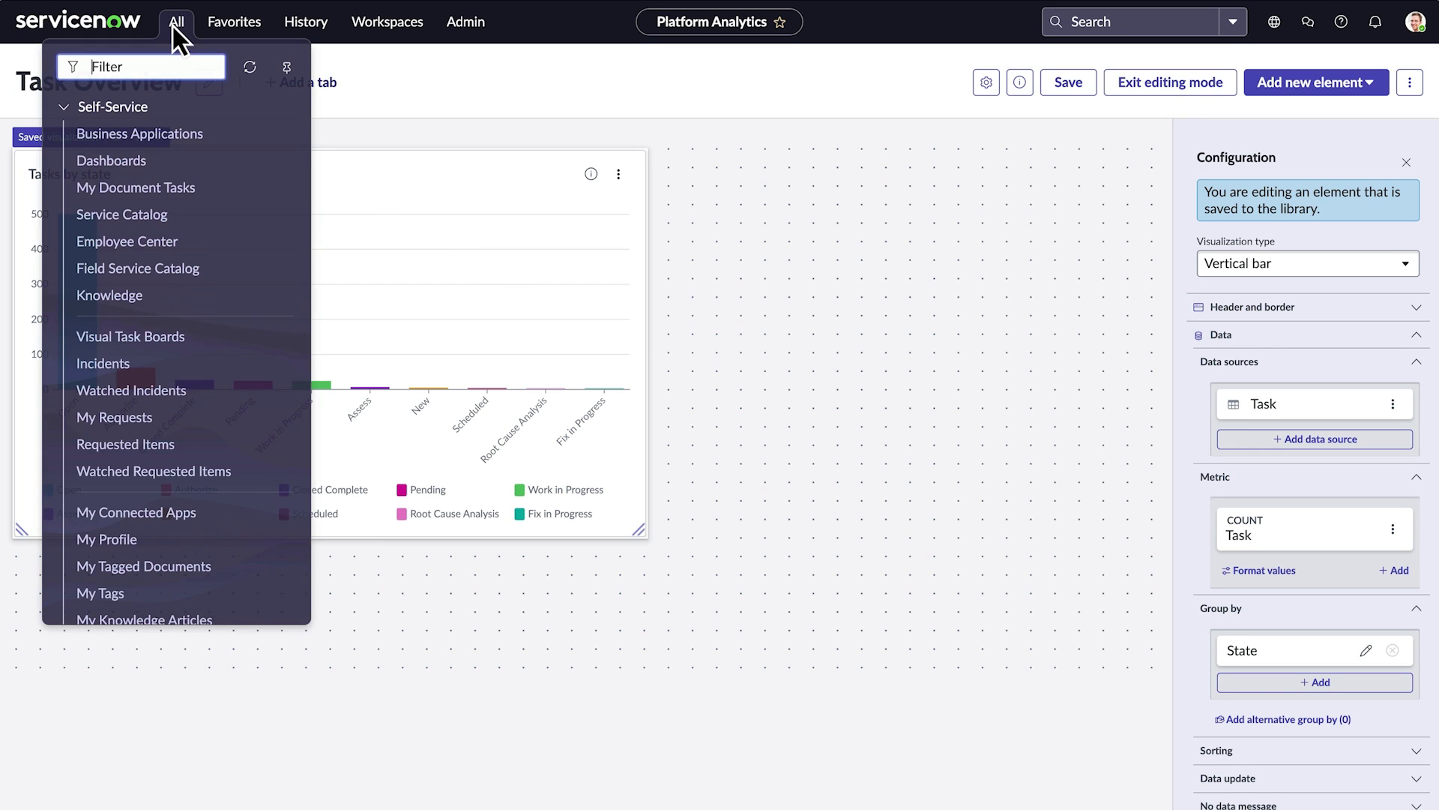
text(library)
click(160, 274)
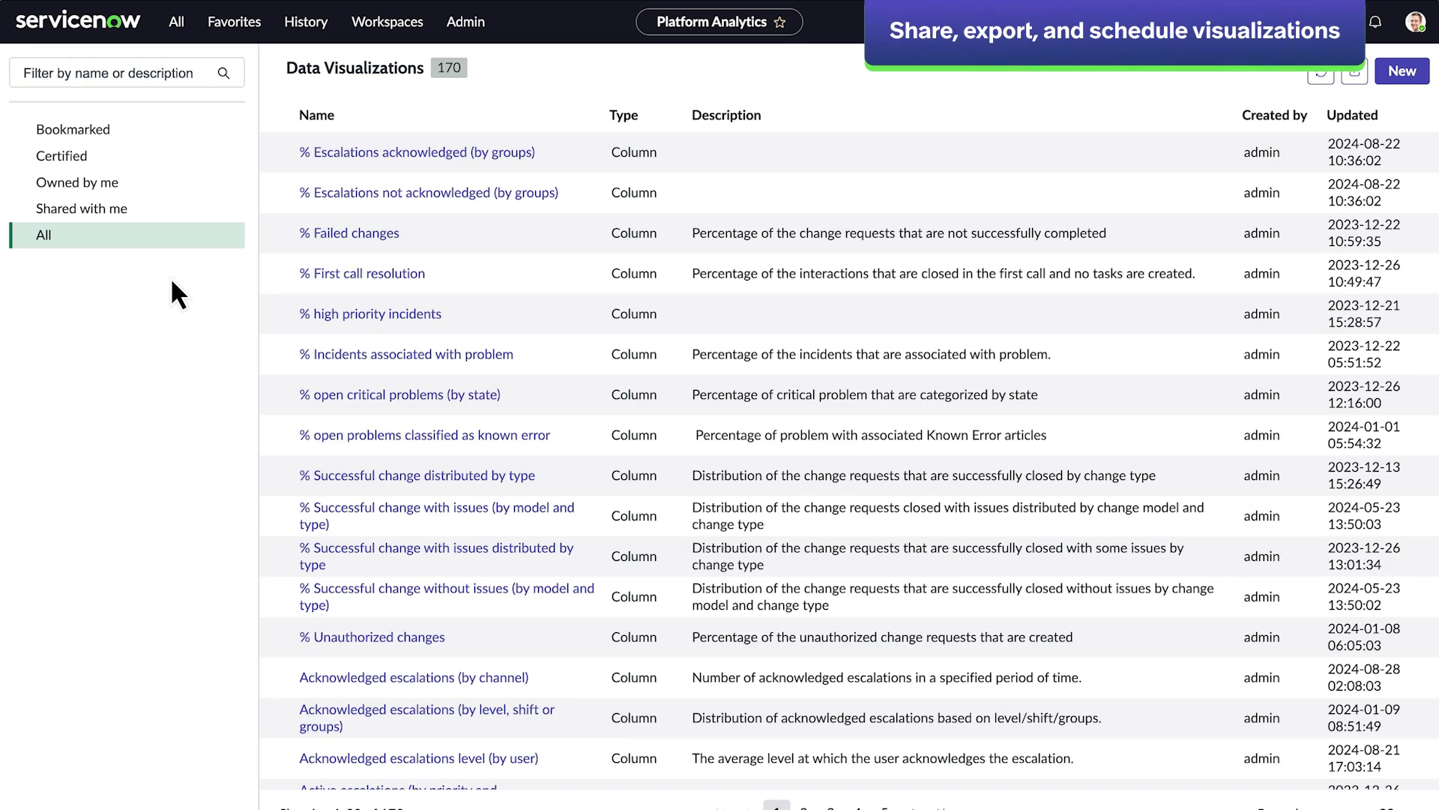
click(79, 188)
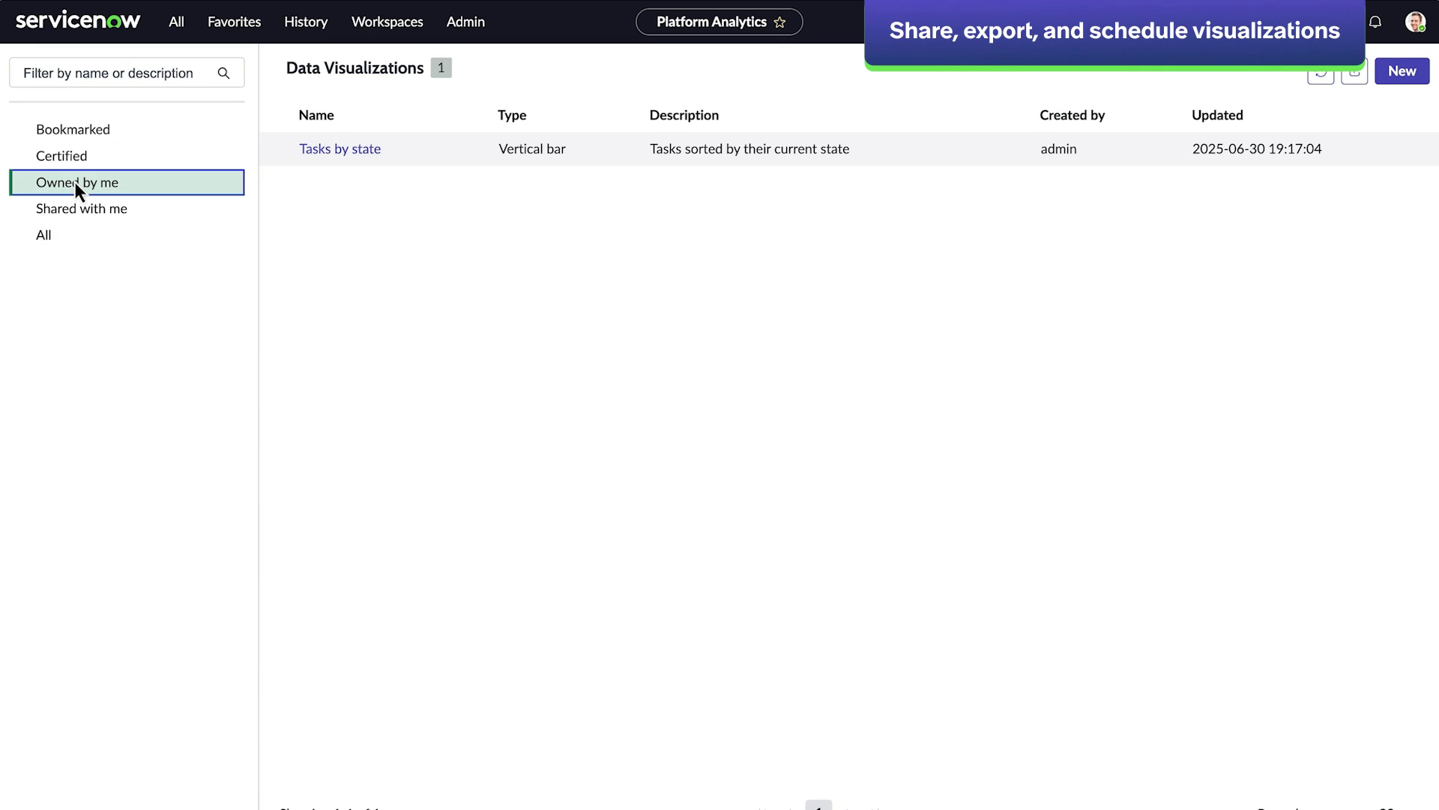
click(371, 150)
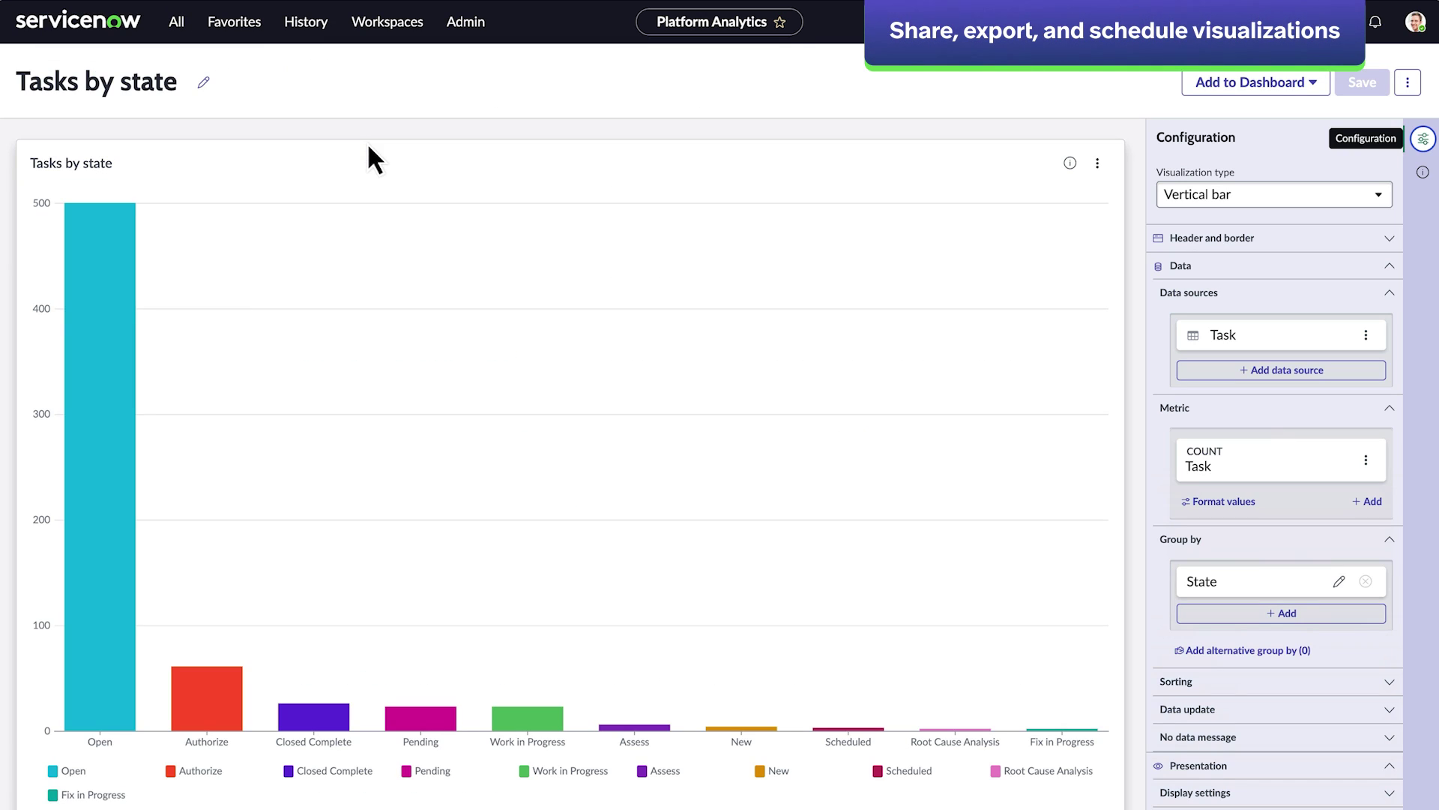
click(1408, 82)
Share the chart as viewer with the service_admin role and one named user
click(1413, 161)
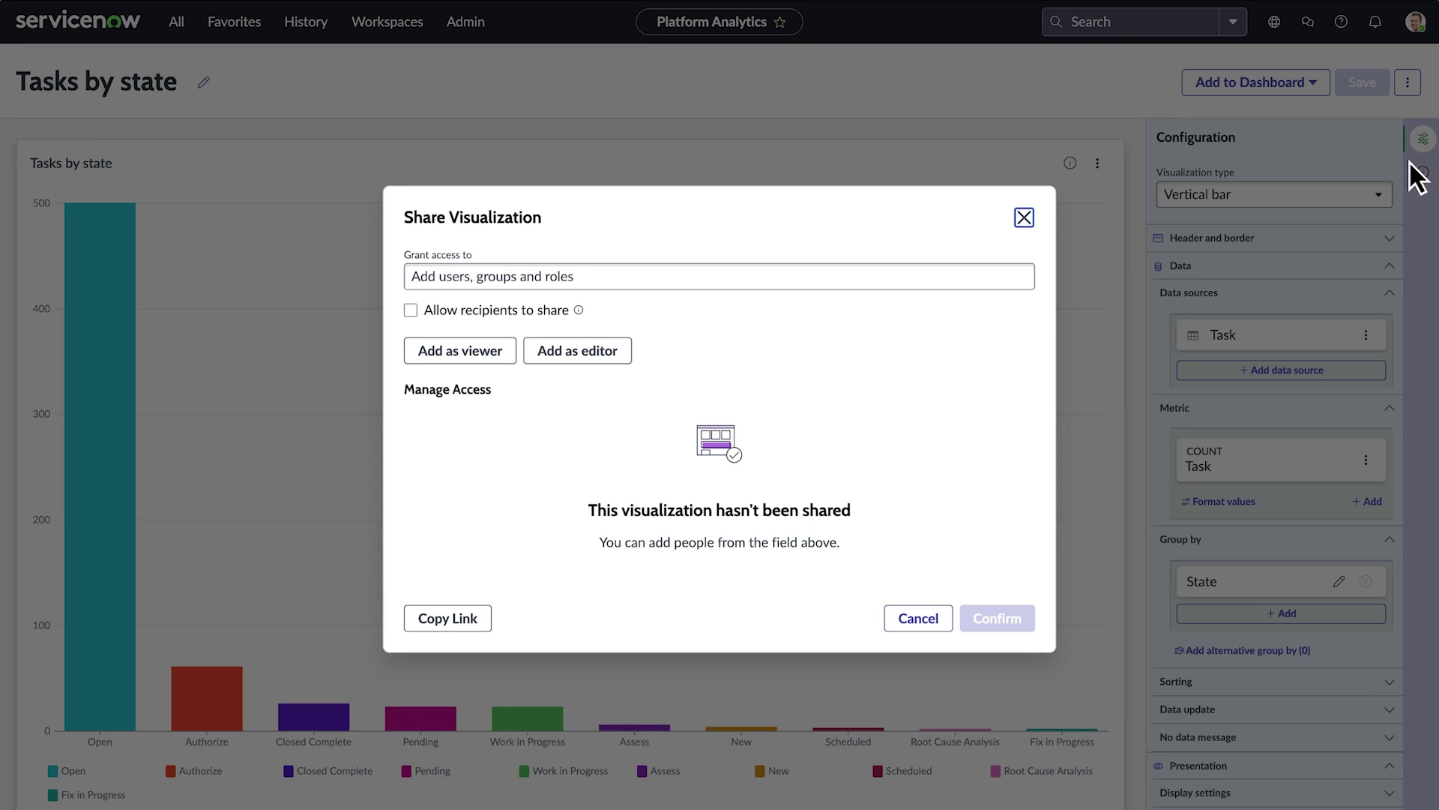
click(580, 276)
text(service_admin)
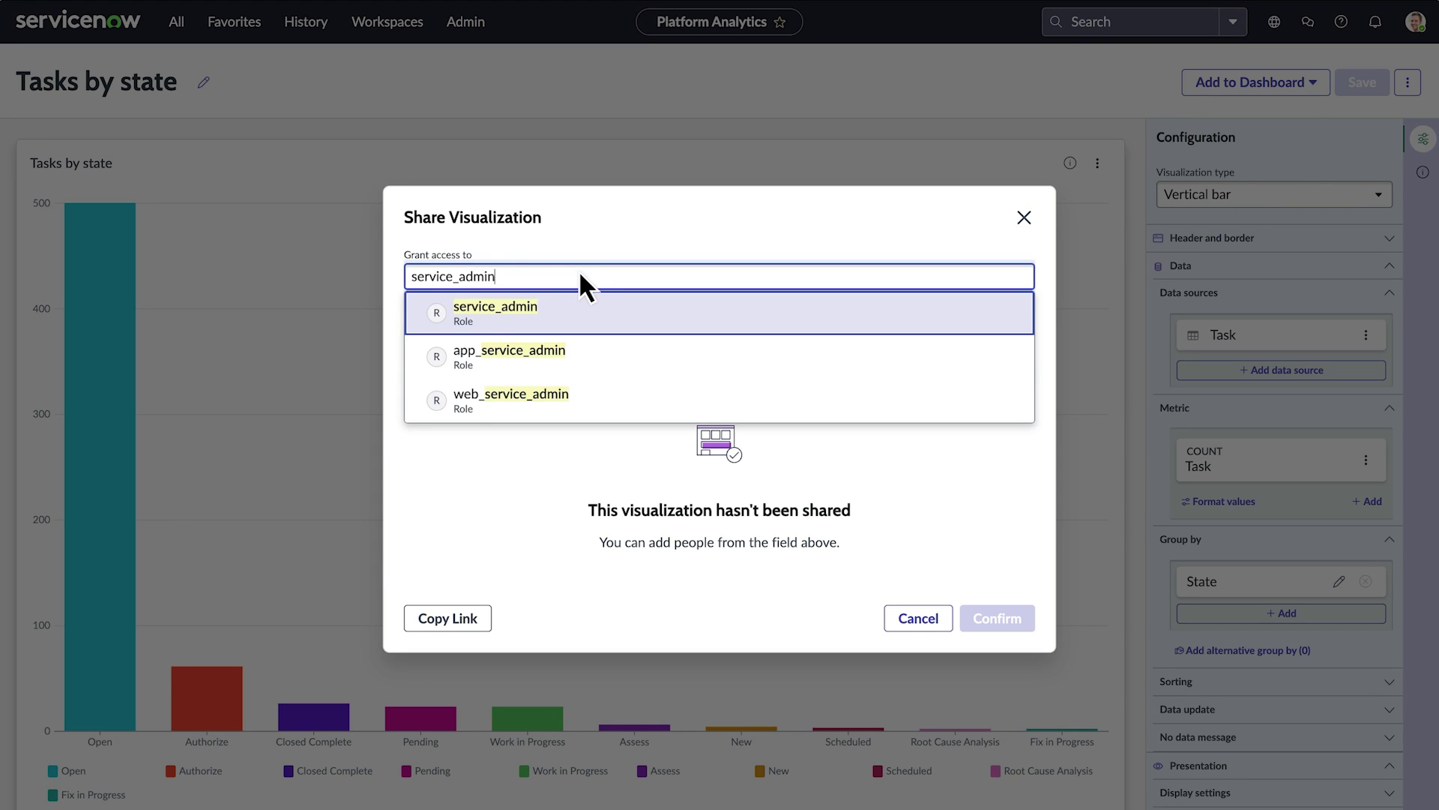
key(Return)
text(carol co)
key(Return)
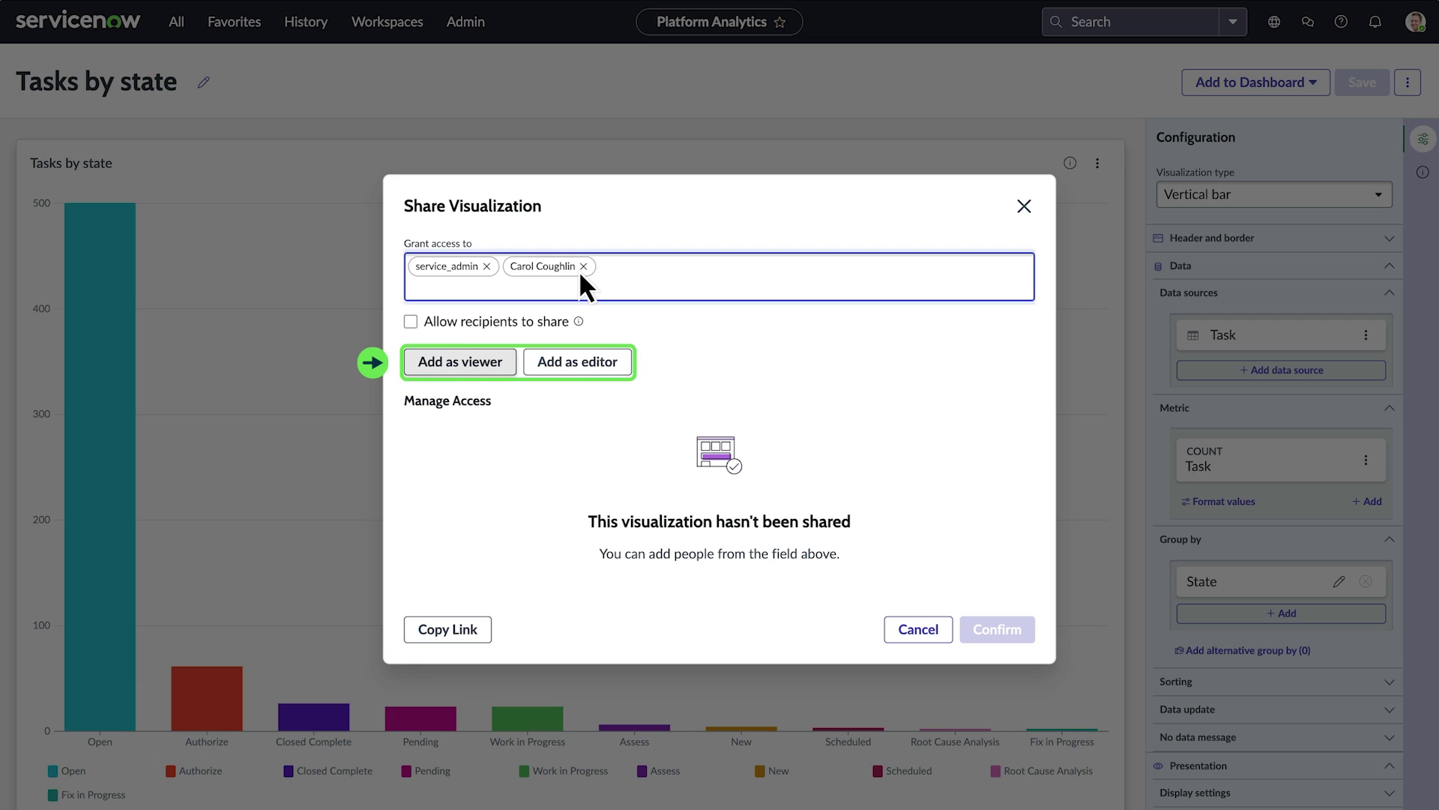
click(465, 361)
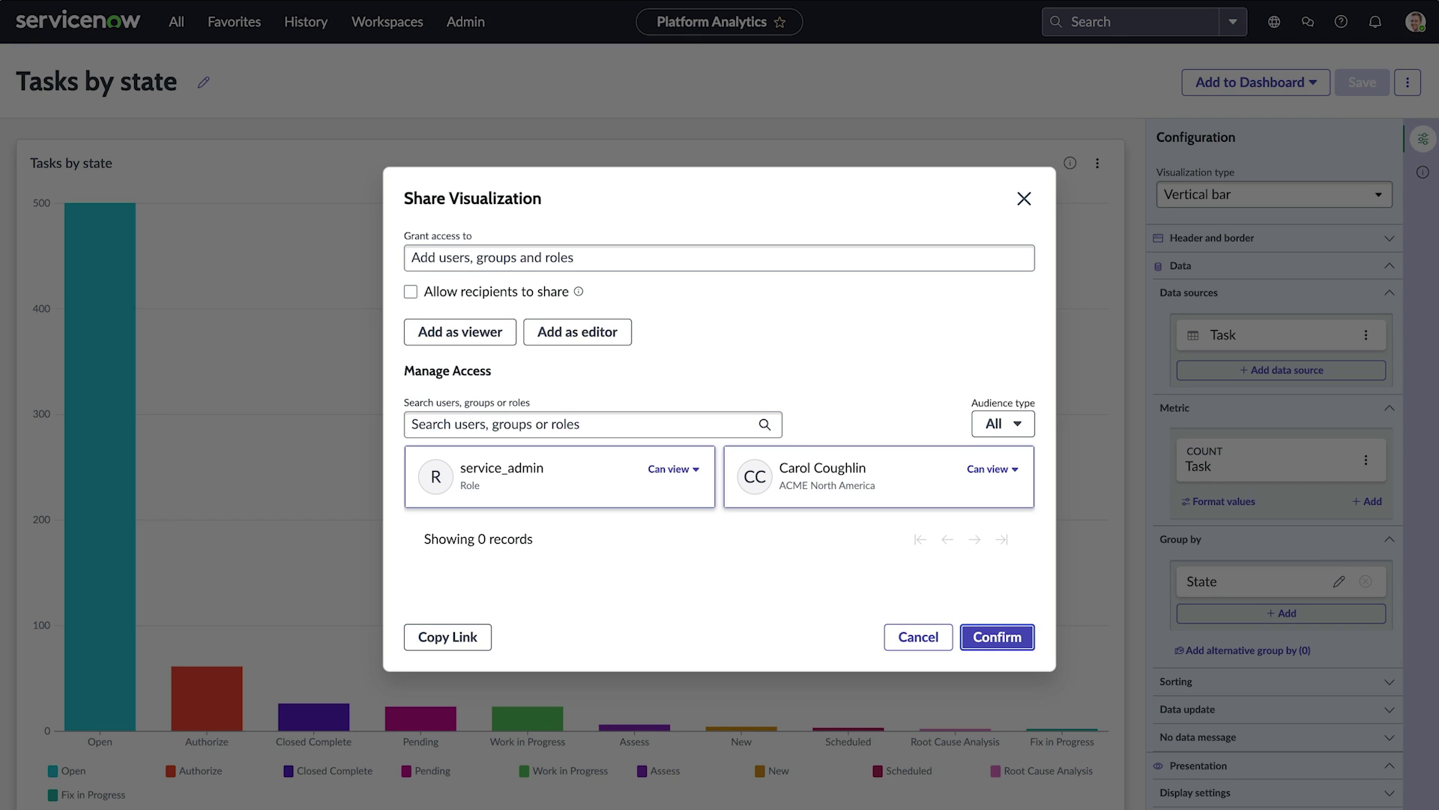
click(991, 642)
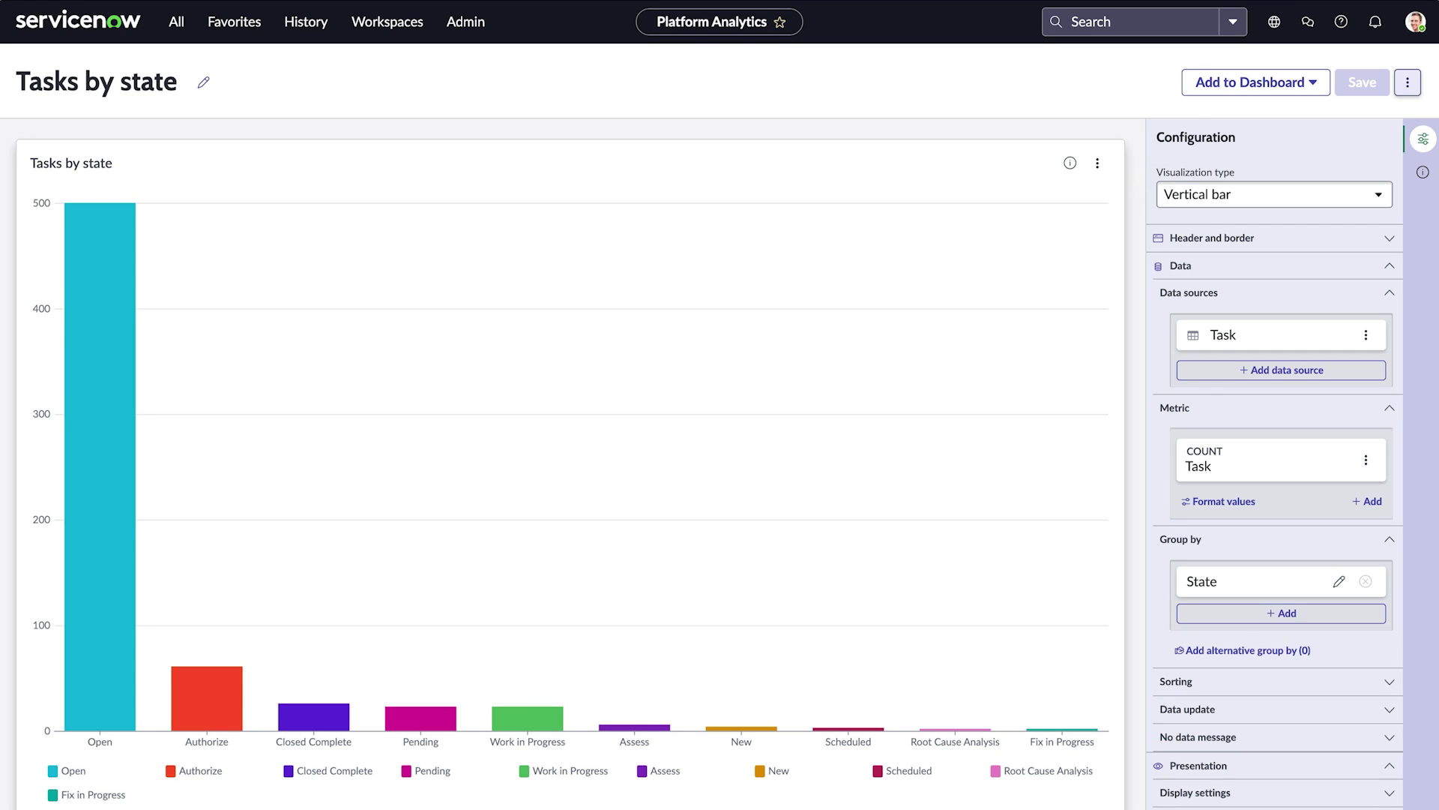
Export the chart as a Letter-size, landscape PDF
click(1405, 89)
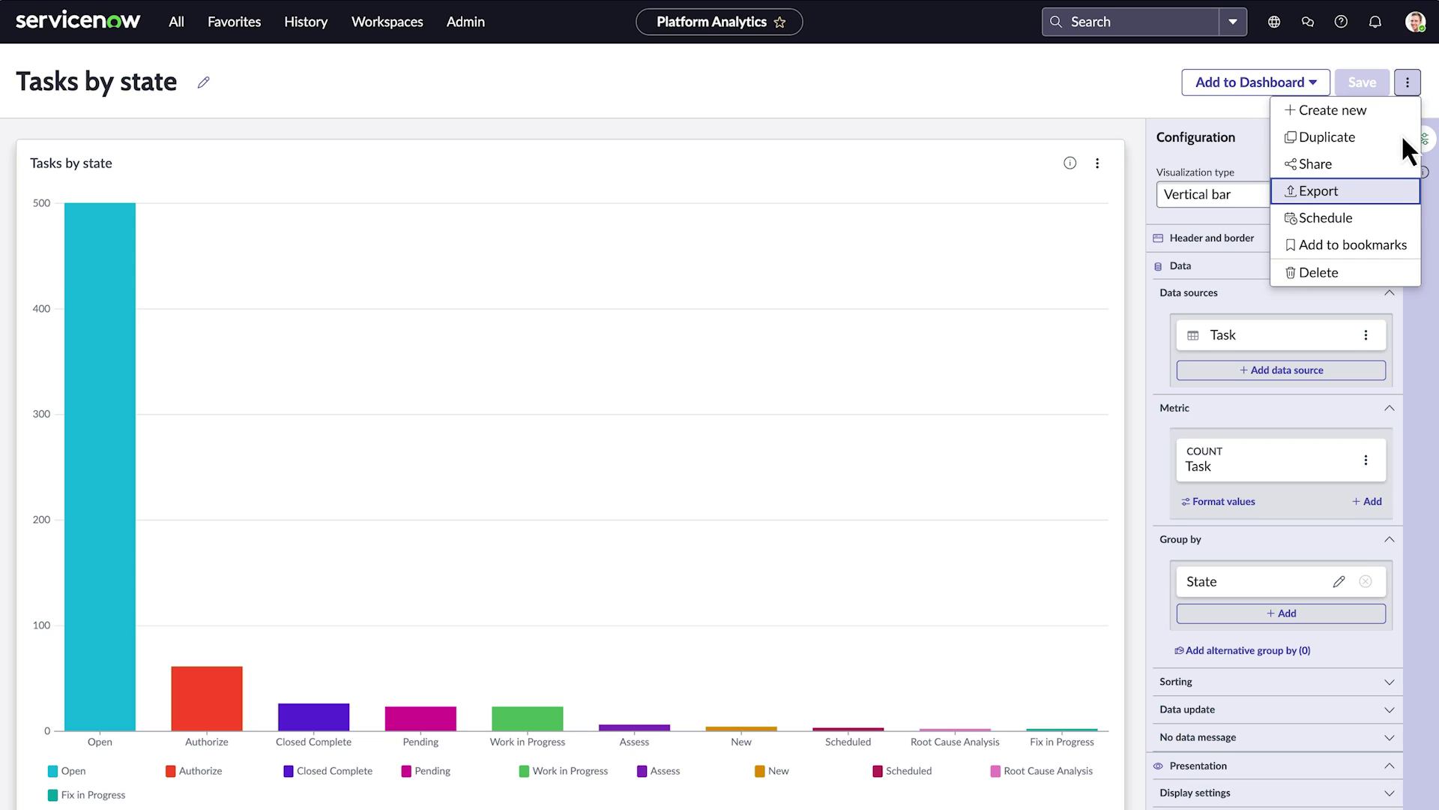
click(1402, 192)
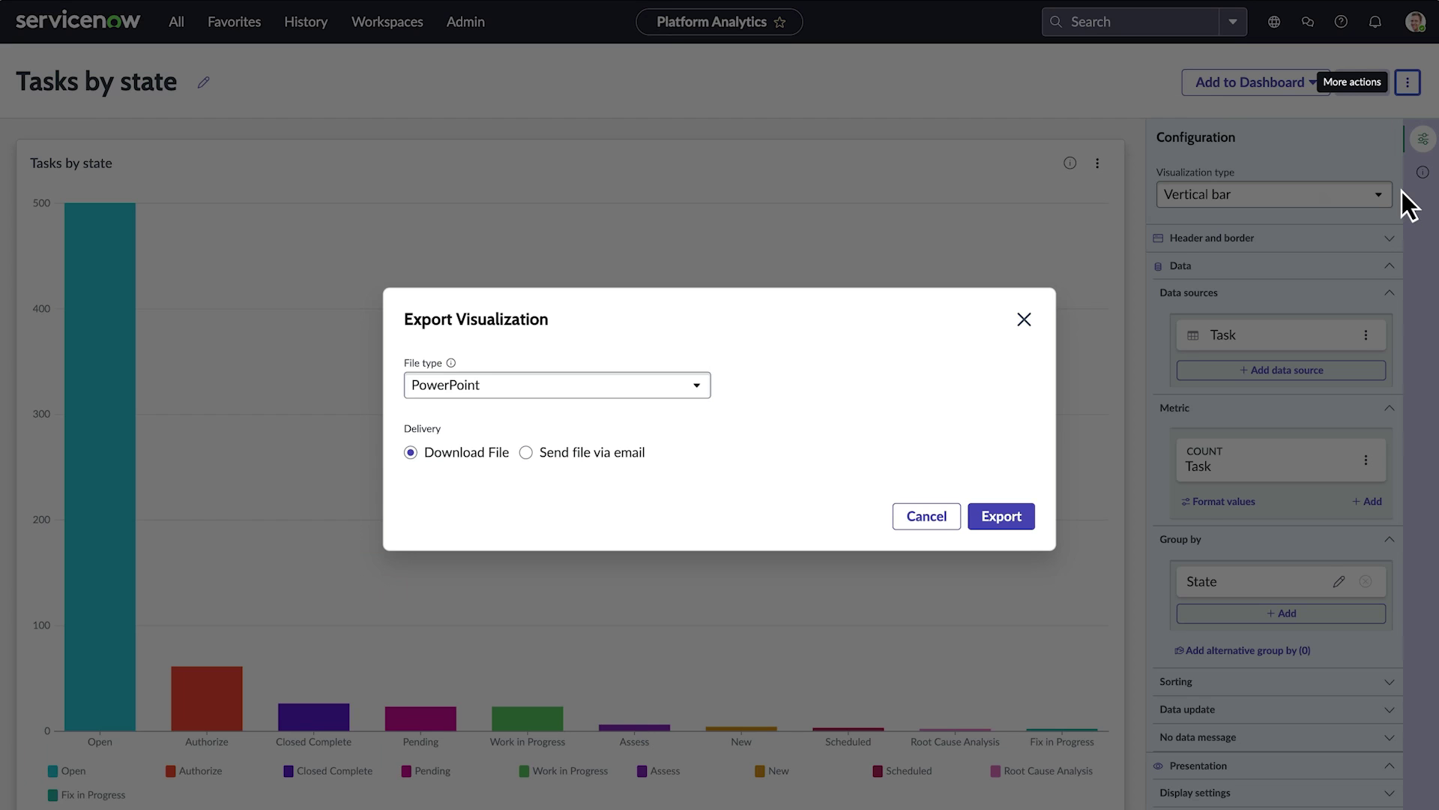
click(651, 381)
click(651, 439)
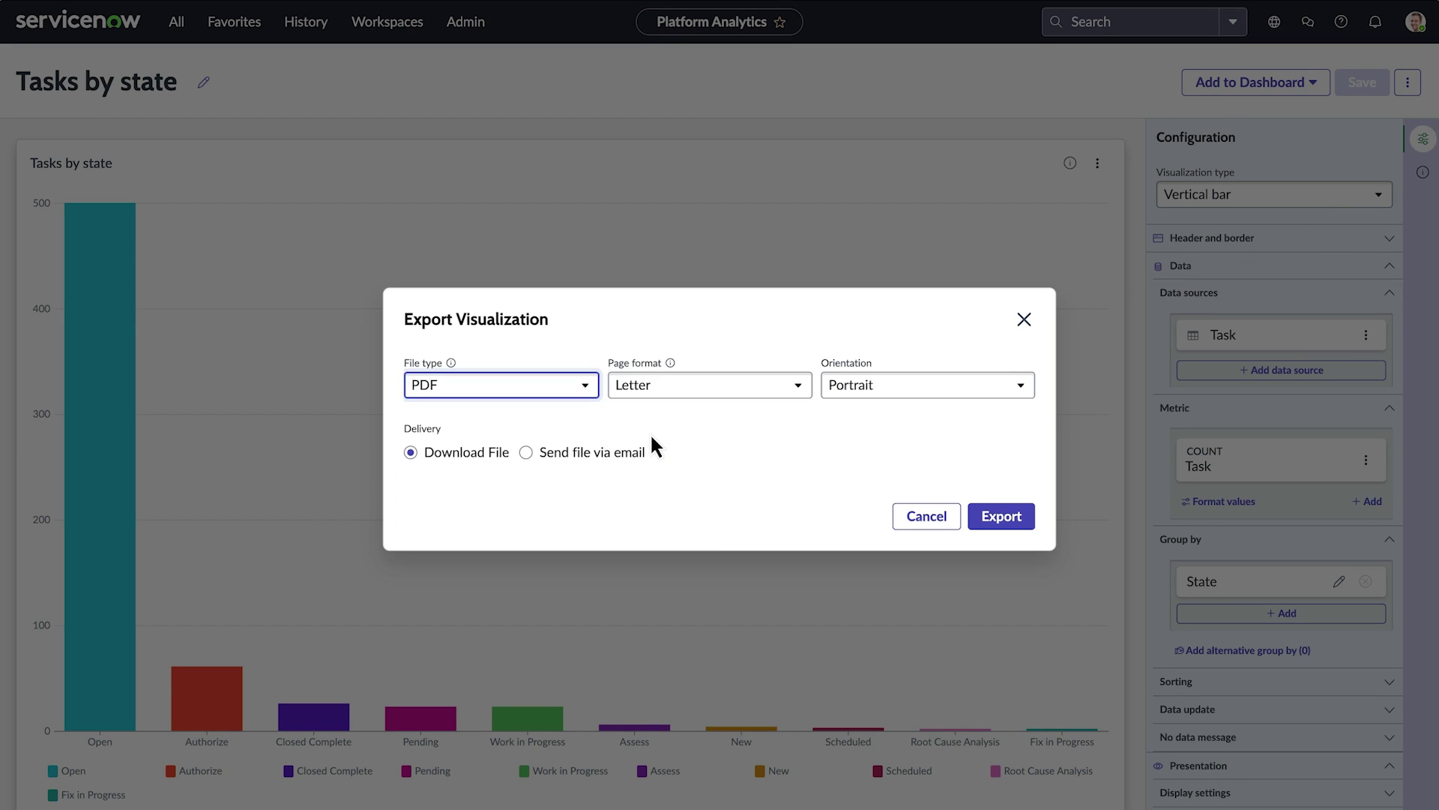
click(937, 383)
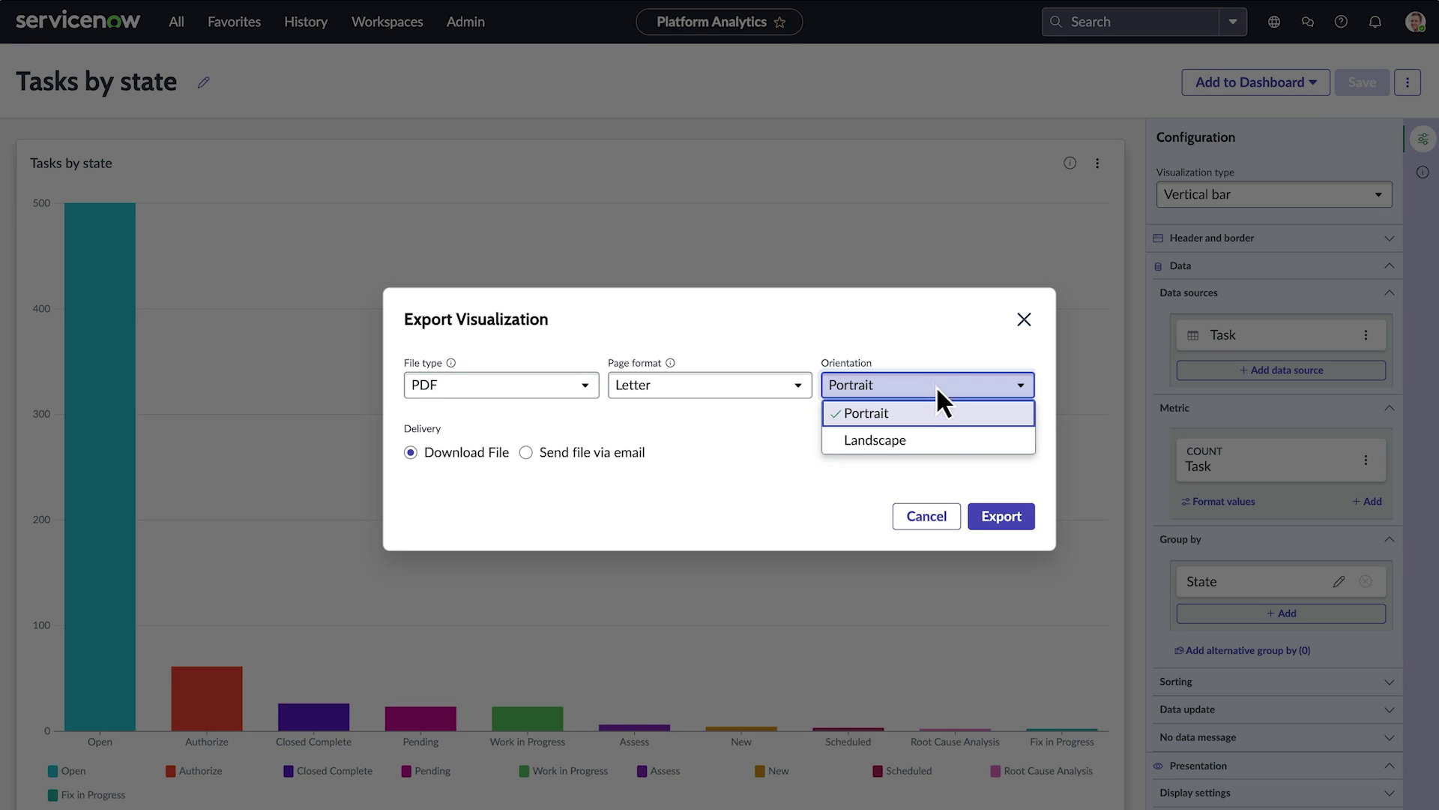
click(936, 442)
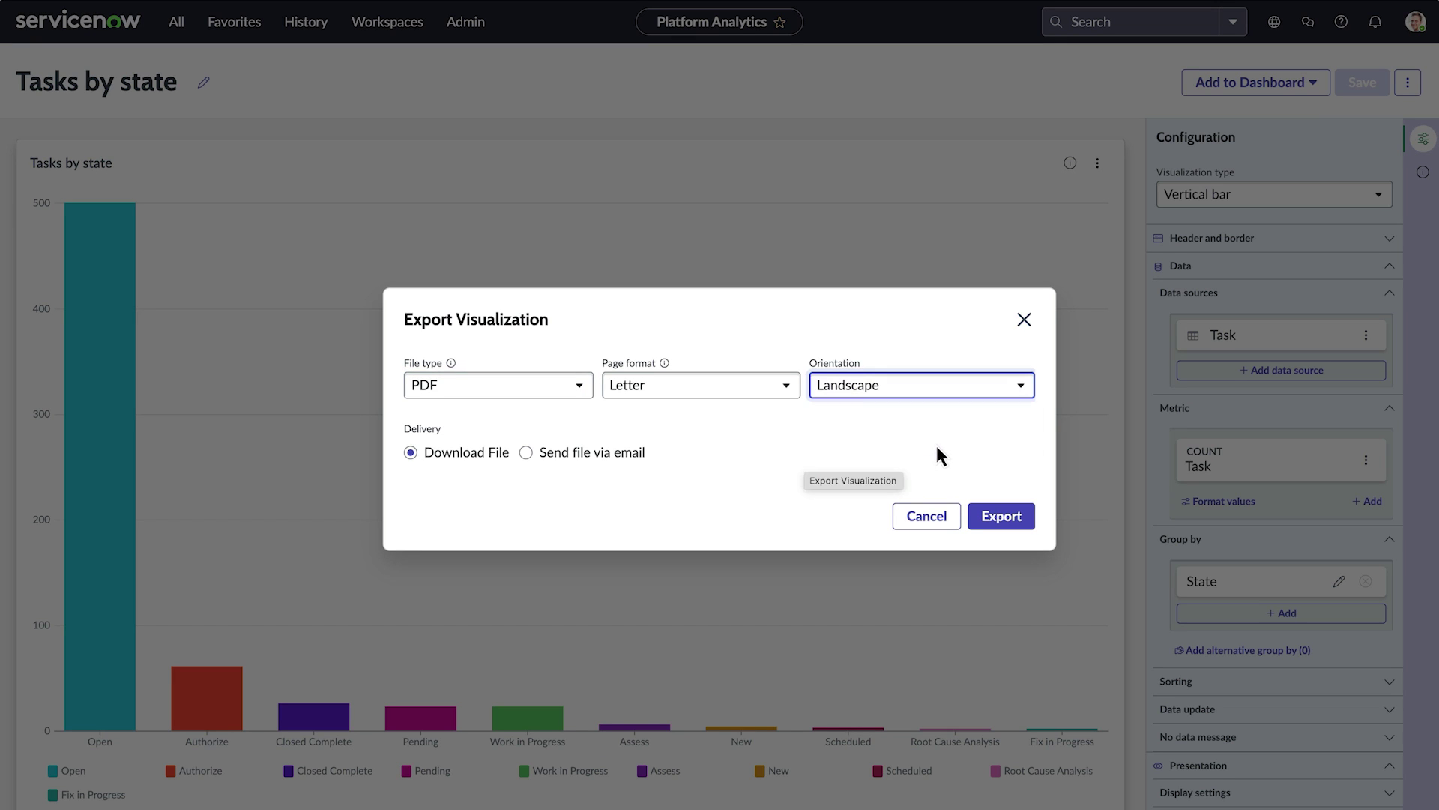
click(992, 515)
Create an email schedule sending the chart weekly as a landscape JPEG
click(1408, 83)
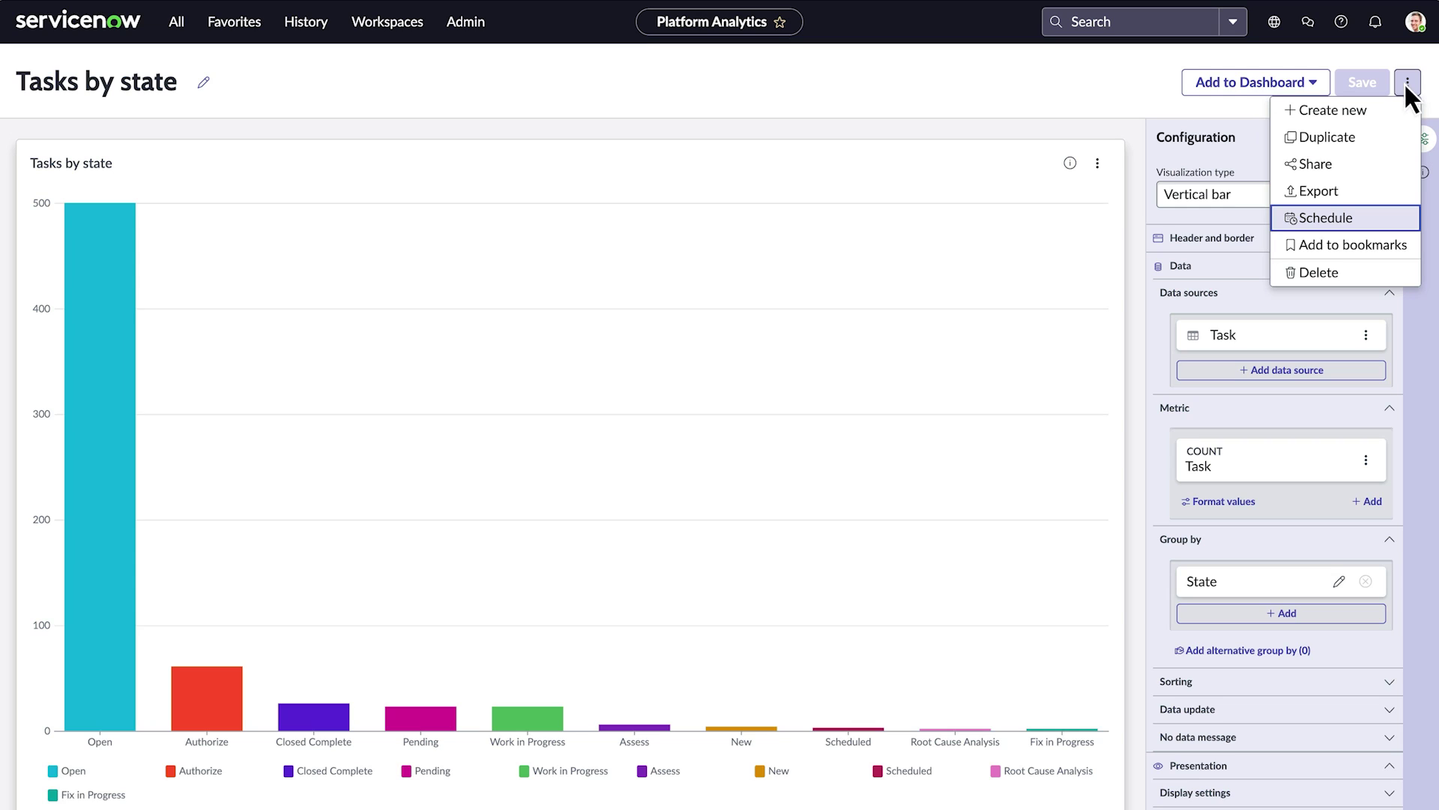
click(1401, 217)
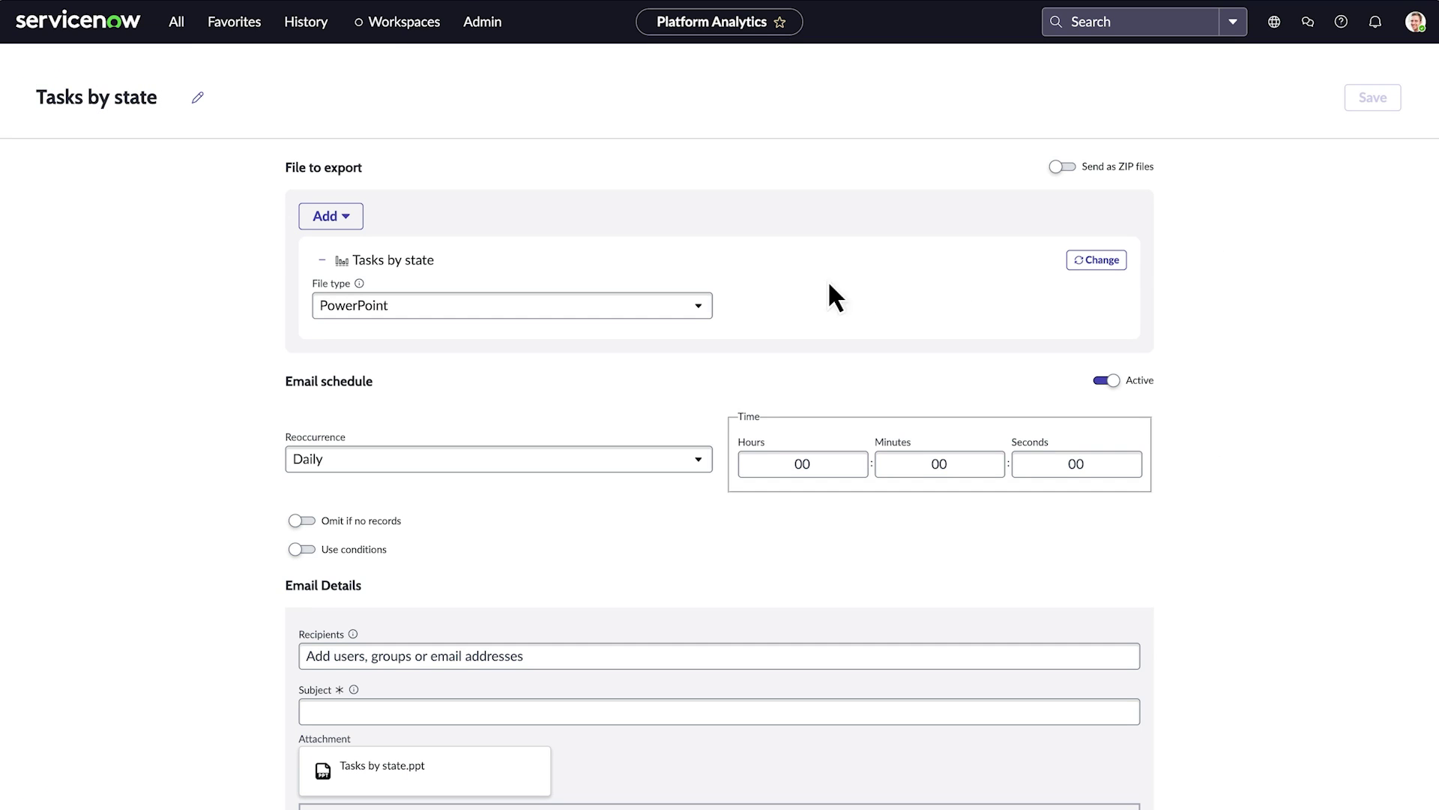
click(687, 307)
click(611, 411)
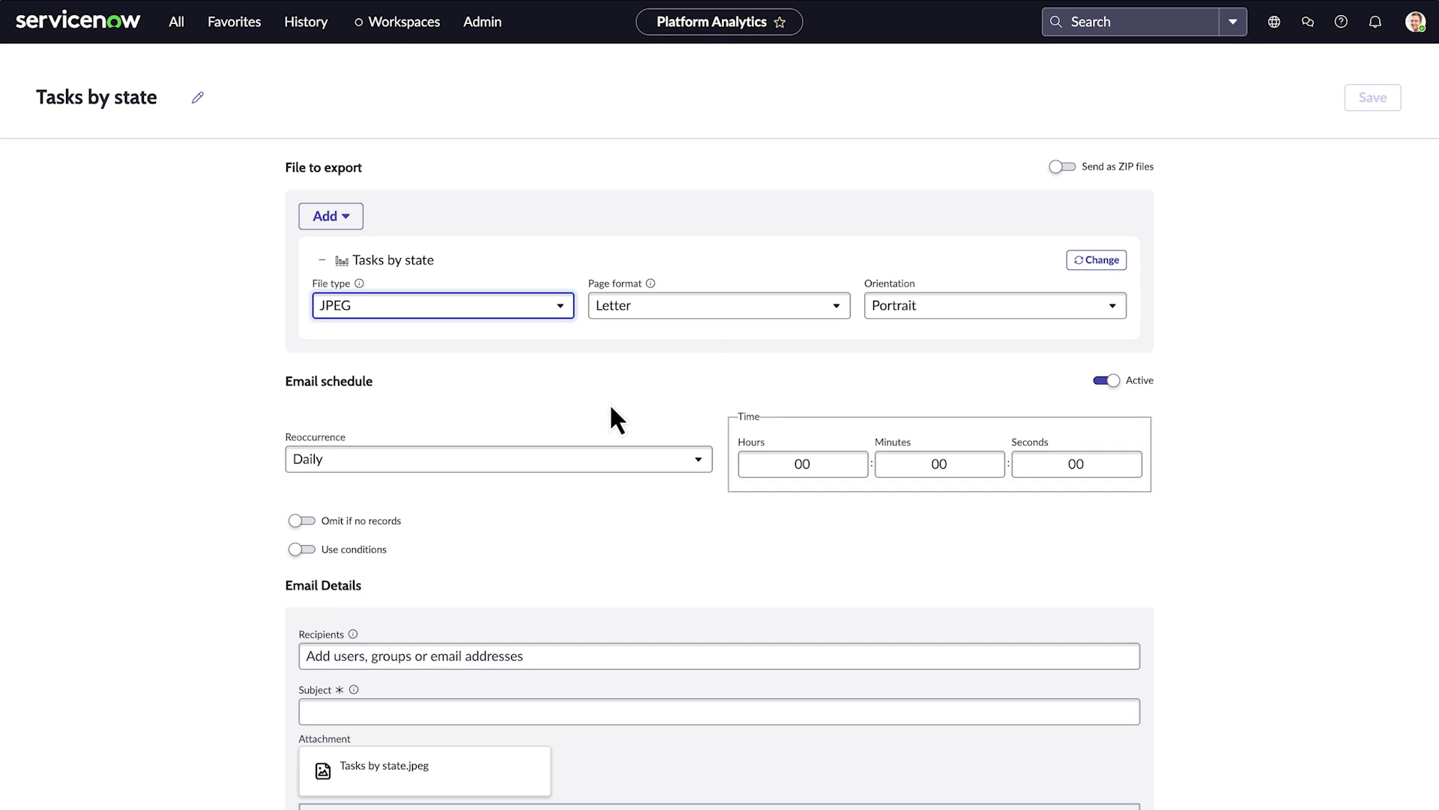
click(1094, 306)
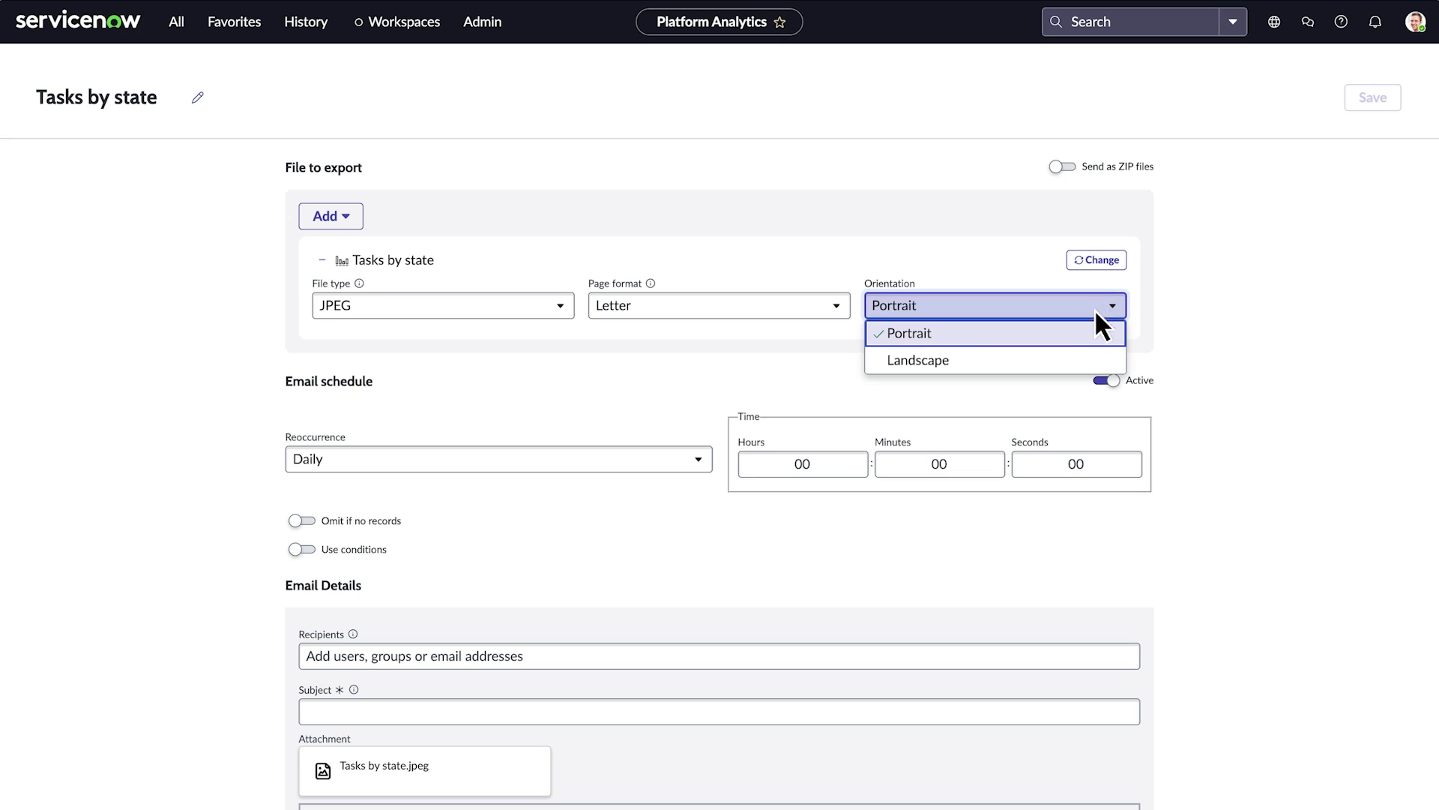
click(1094, 353)
click(636, 460)
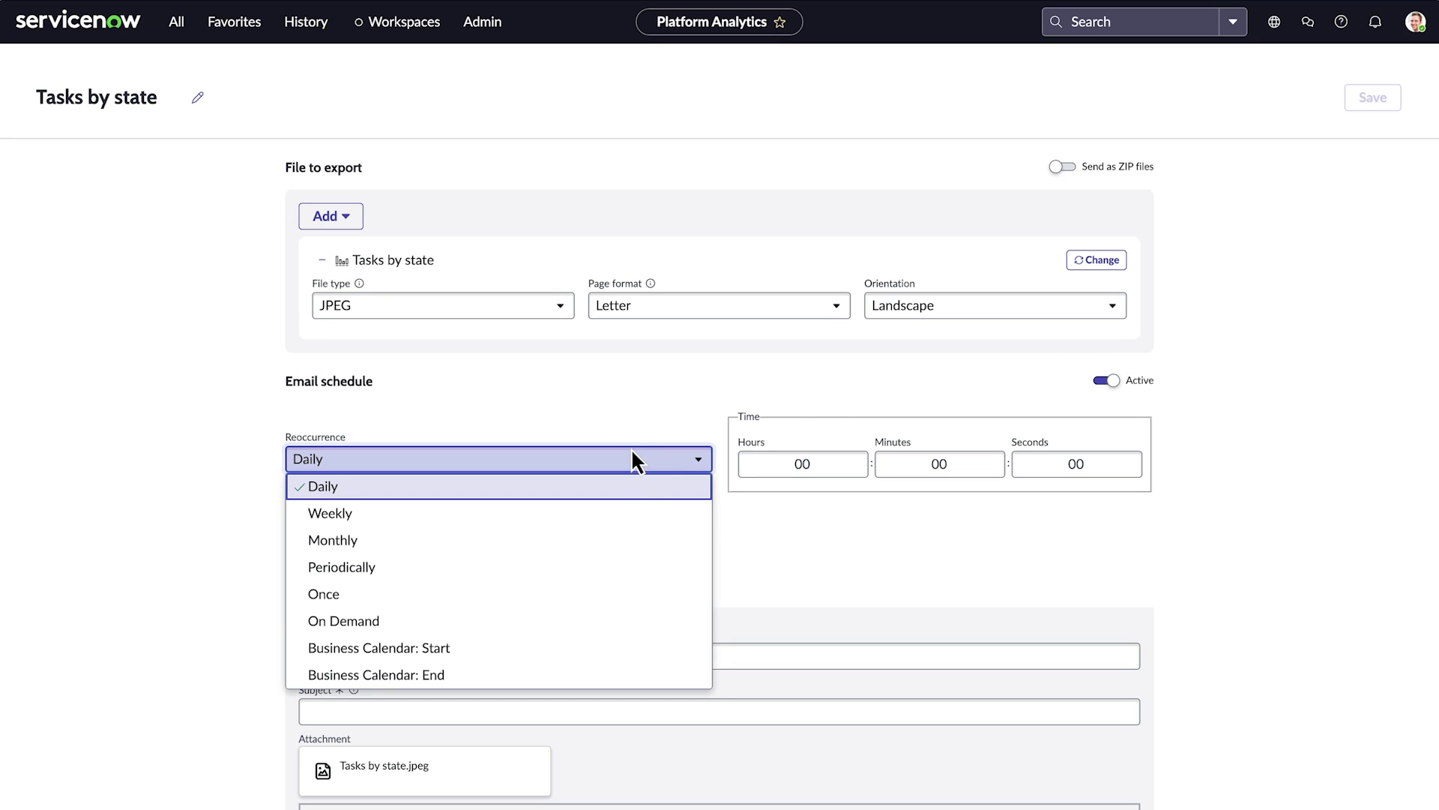
click(630, 512)
Add recipient Problem Administrator, subject 'Weekly update', and save the schedule
click(395, 655)
text(problem)
click(394, 700)
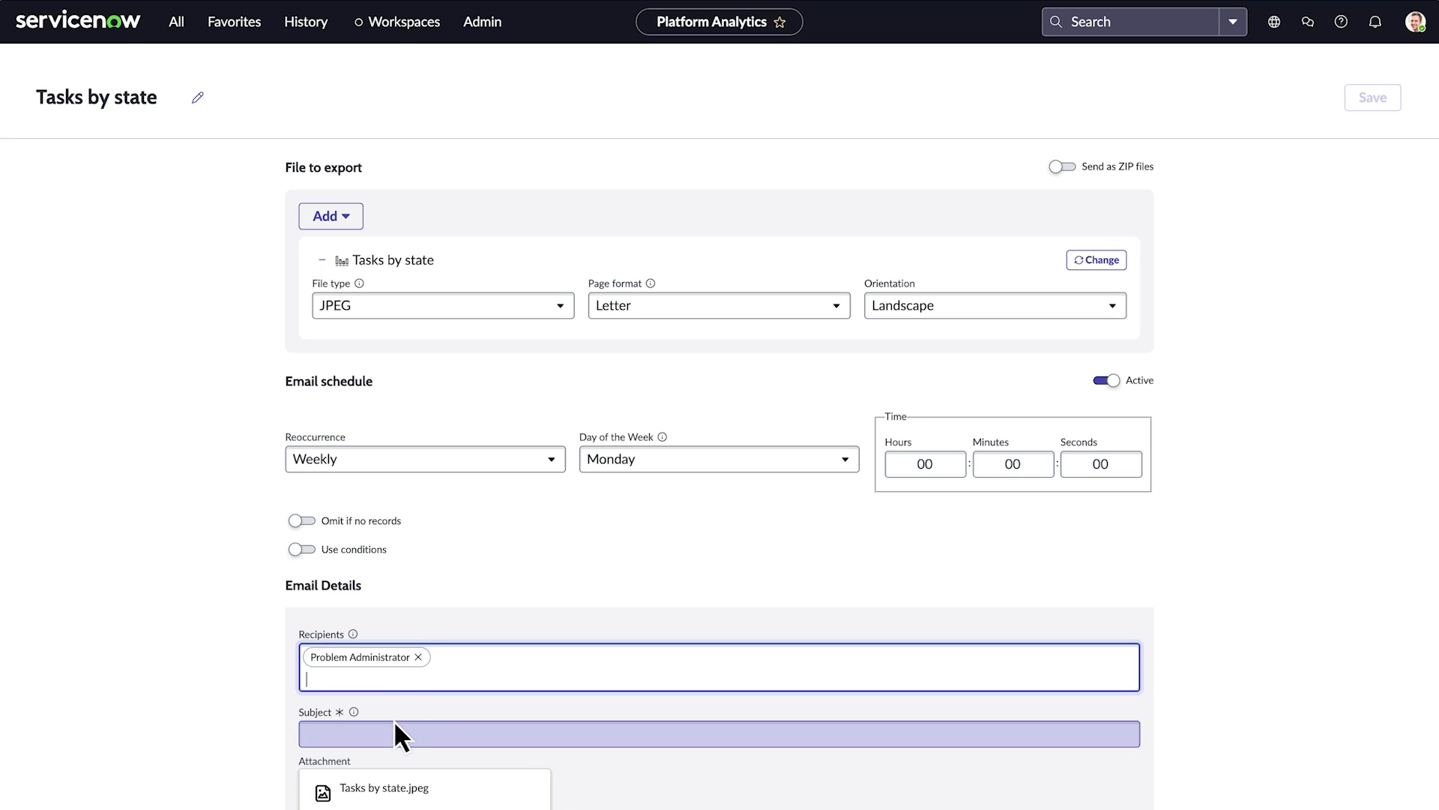
click(394, 729)
text(Weekly update)
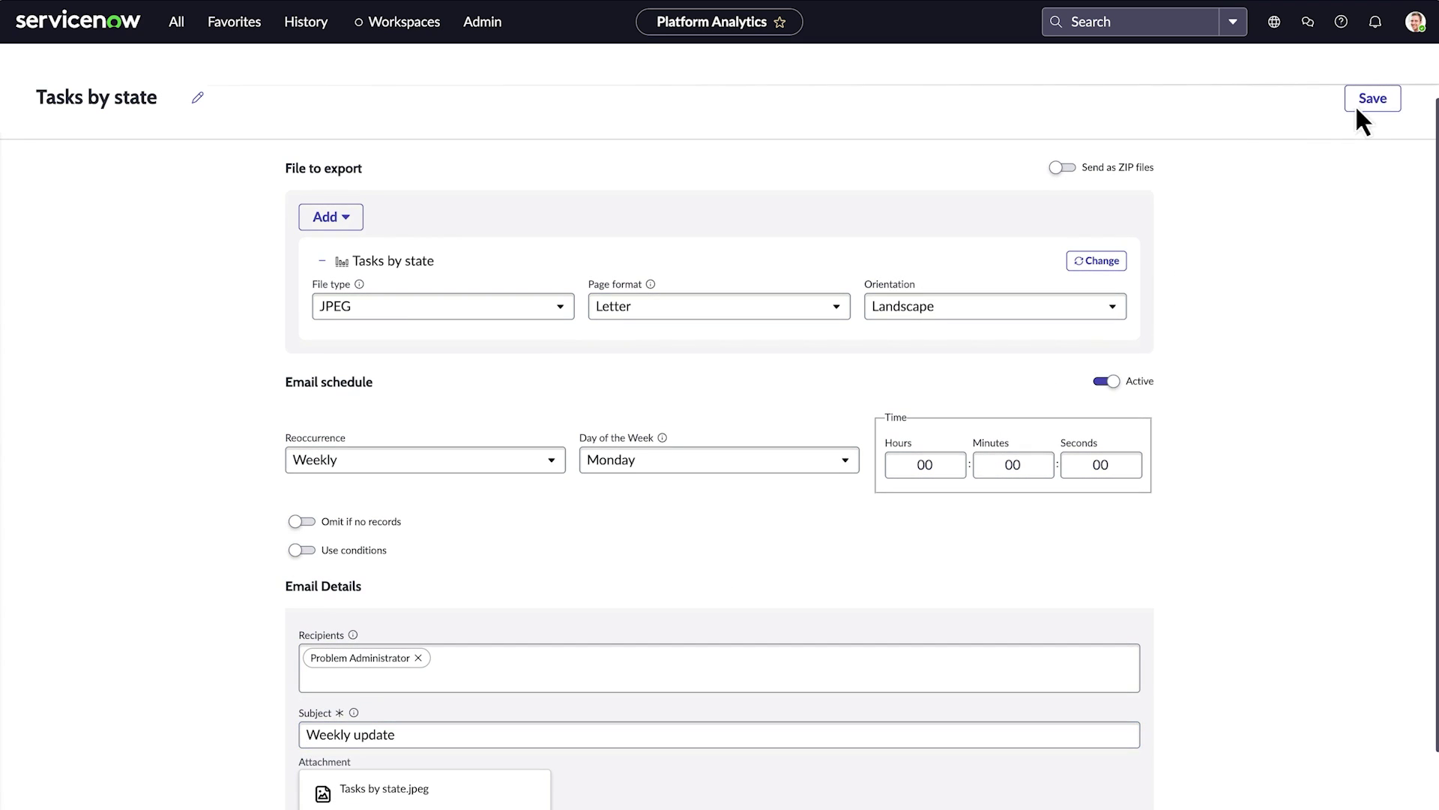
click(1359, 105)
click(1408, 81)
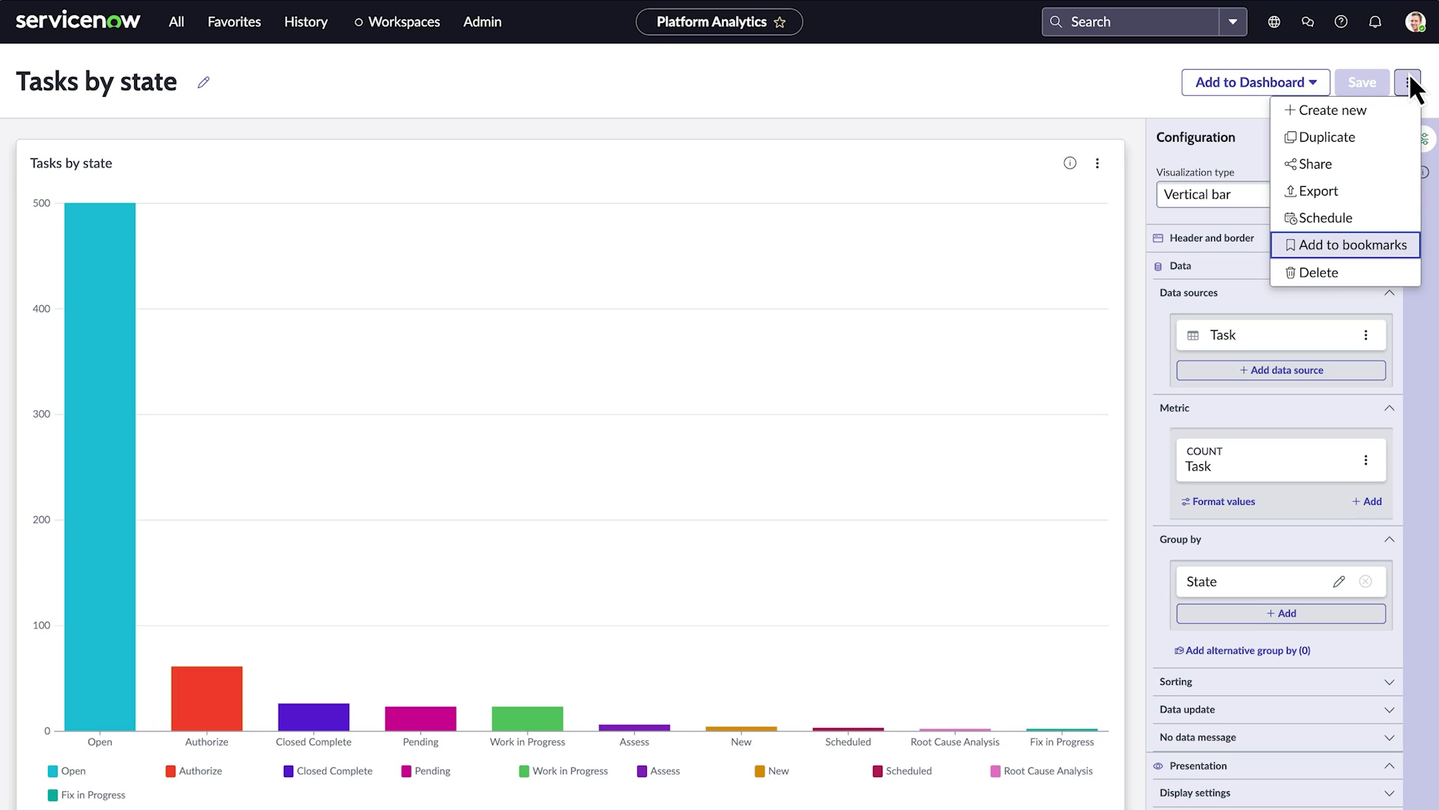
click(1371, 243)
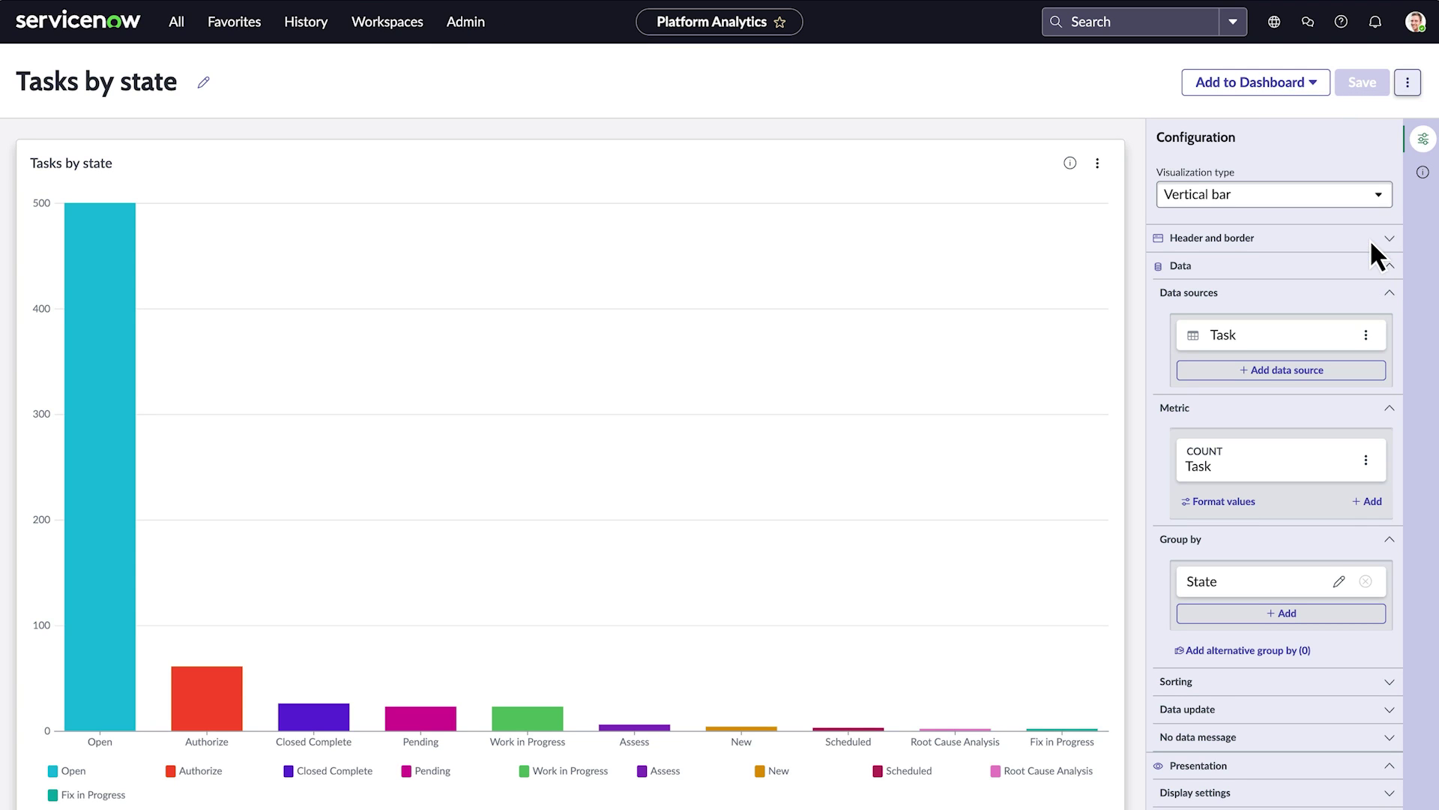